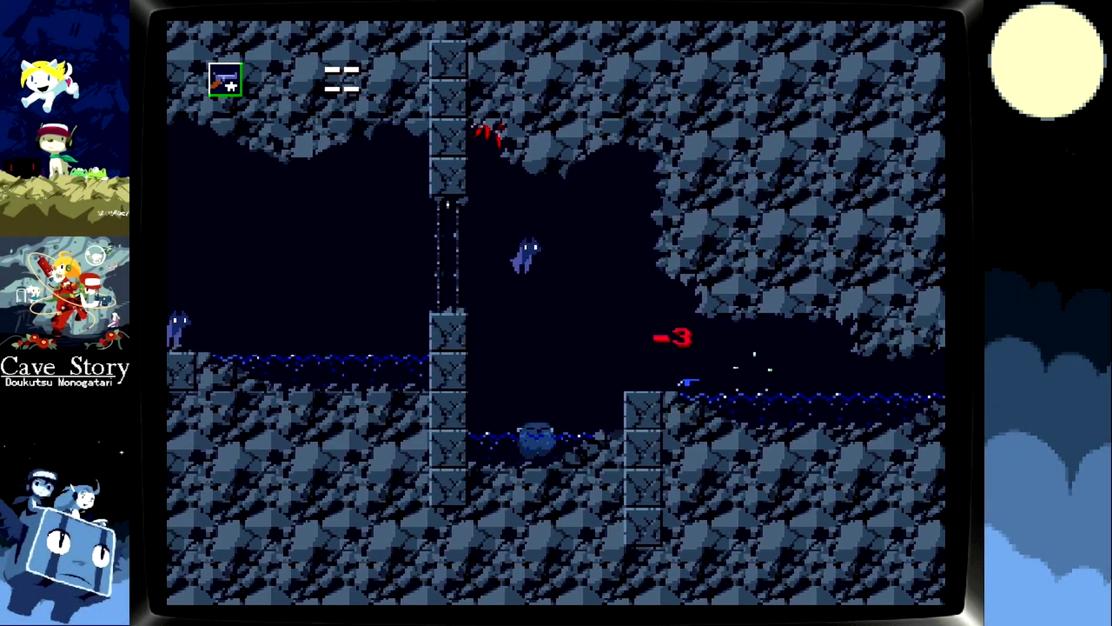
{"action": "key", "text": "x"}
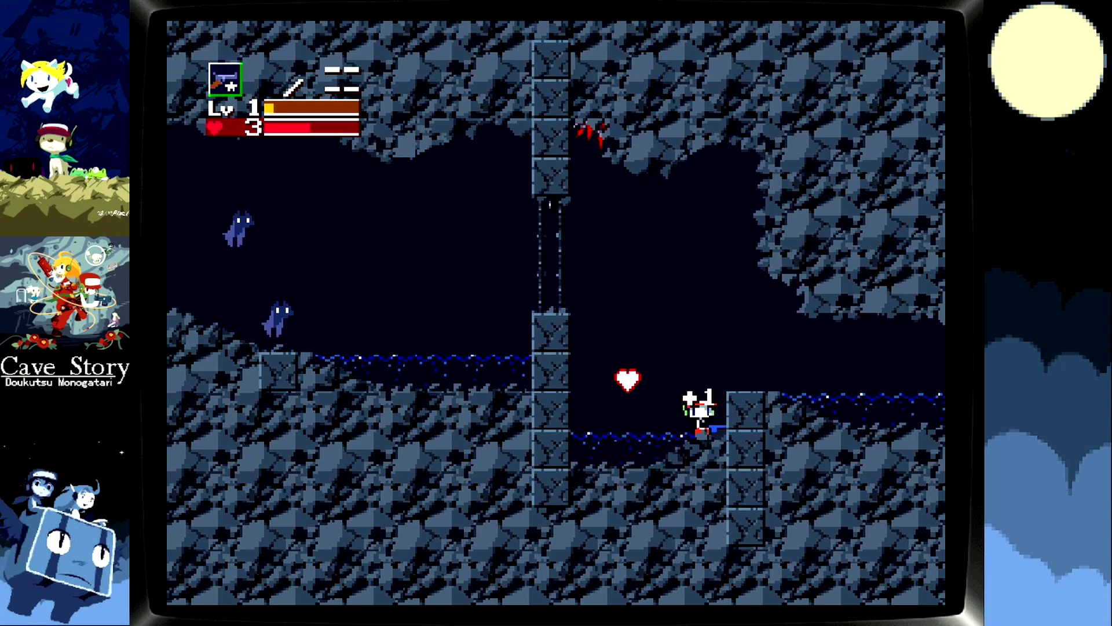
{"action": "key", "text": "Right"}
{"action": "key", "text": "z"}
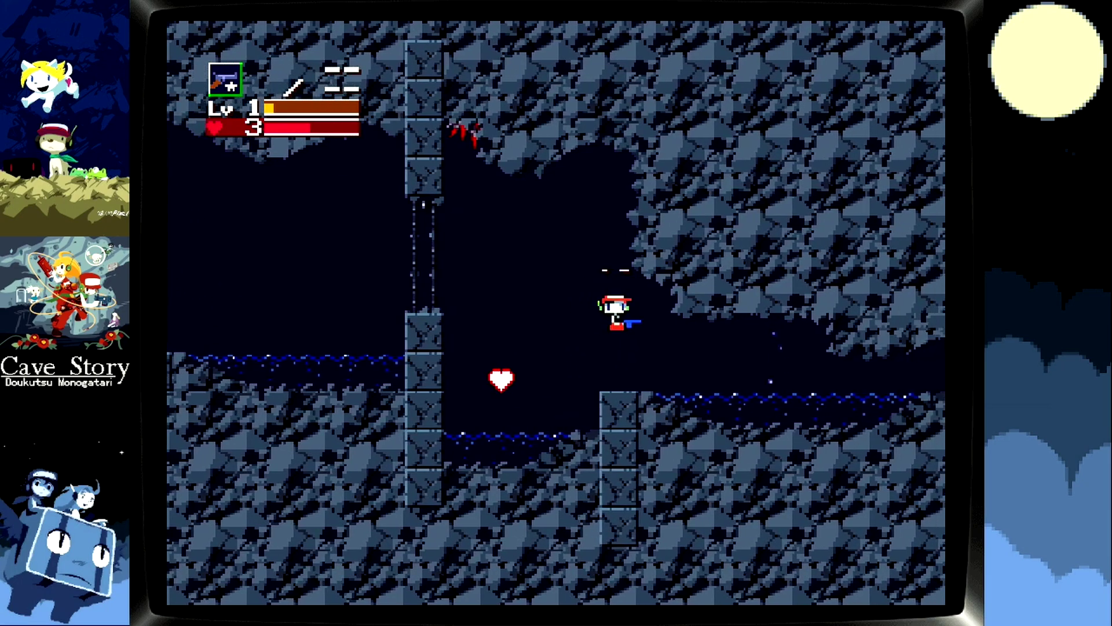
{"action": "key", "text": "Left"}
{"action": "key", "text": "Right"}
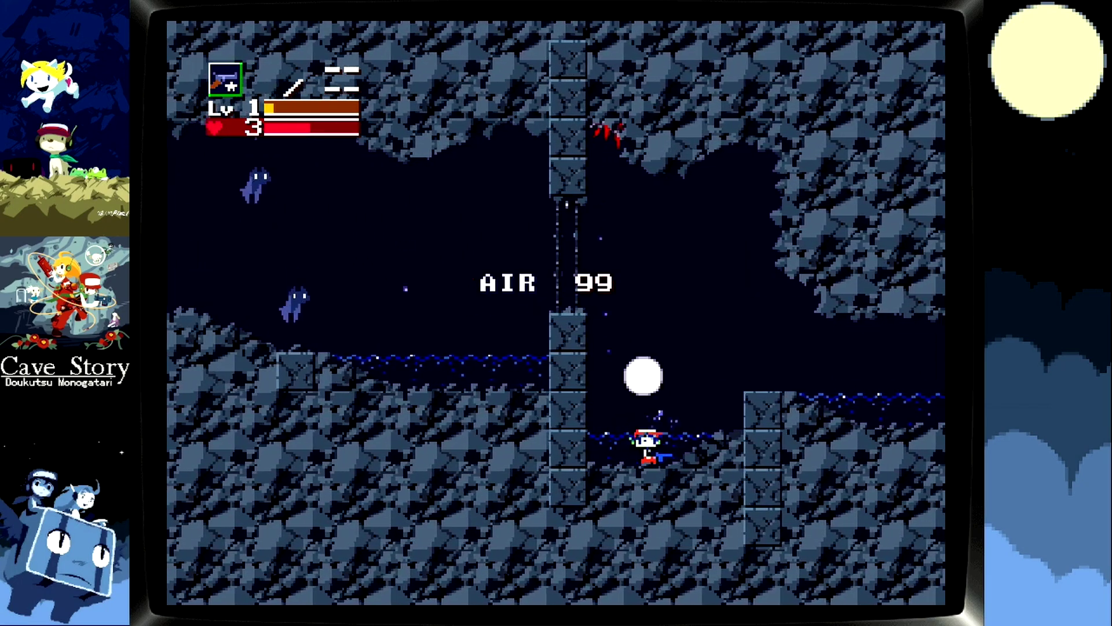
{"action": "key", "text": "Left"}
{"action": "key", "text": "z"}
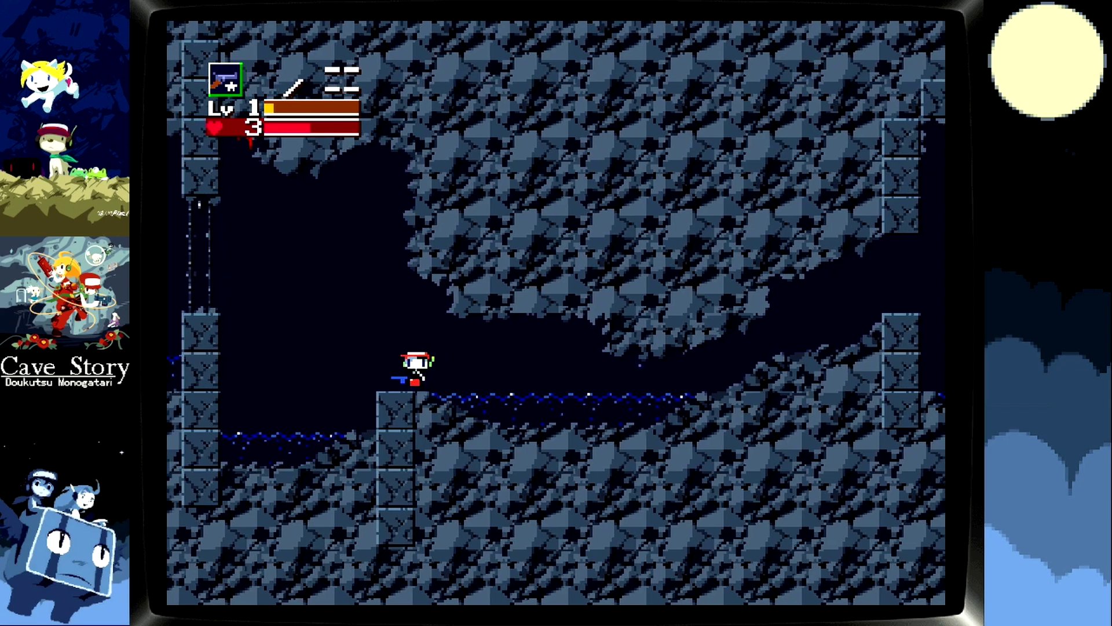
{"action": "key", "text": "Left"}
{"action": "key", "text": "z"}
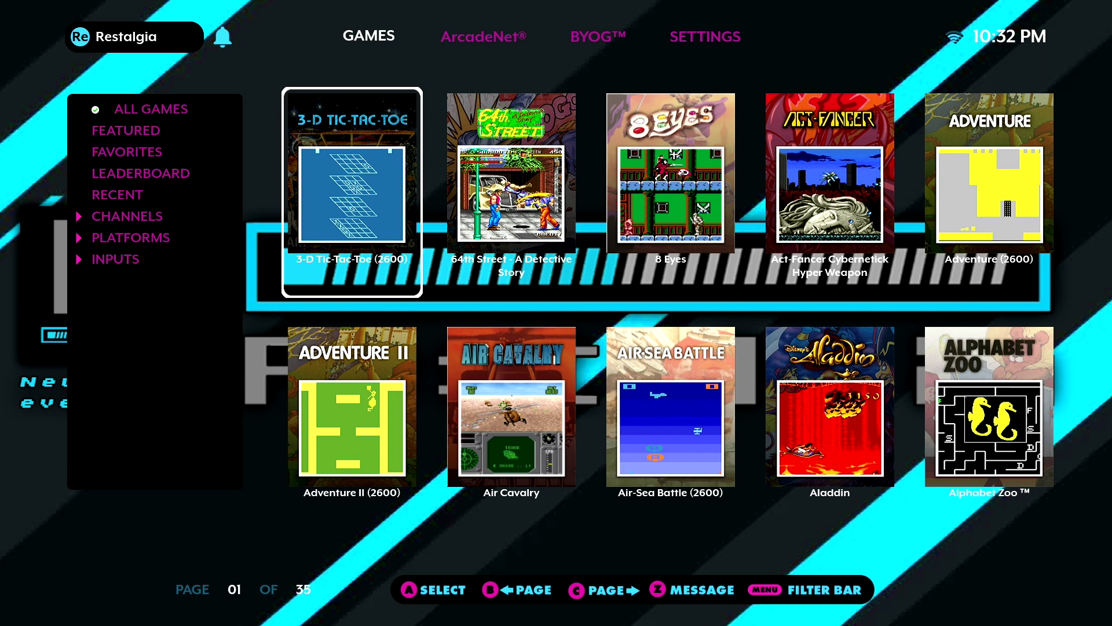
- Page forward through the full games list to page 5
{"action": "key", "text": "Right"}
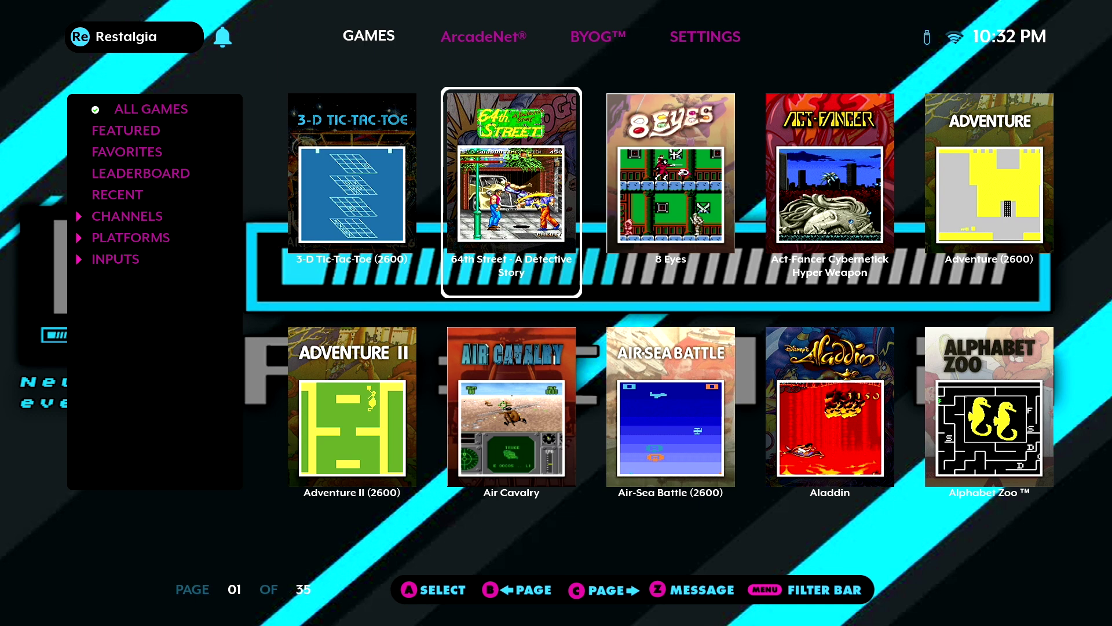
{"action": "key", "text": "Page_Down"}
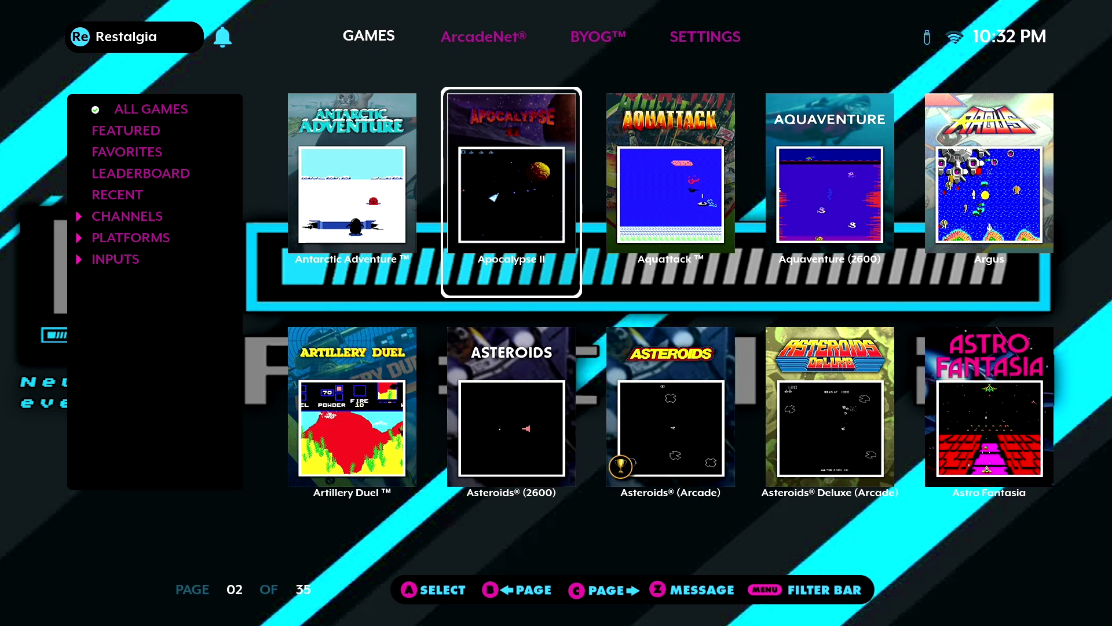
{"action": "key", "text": "Page_Down"}
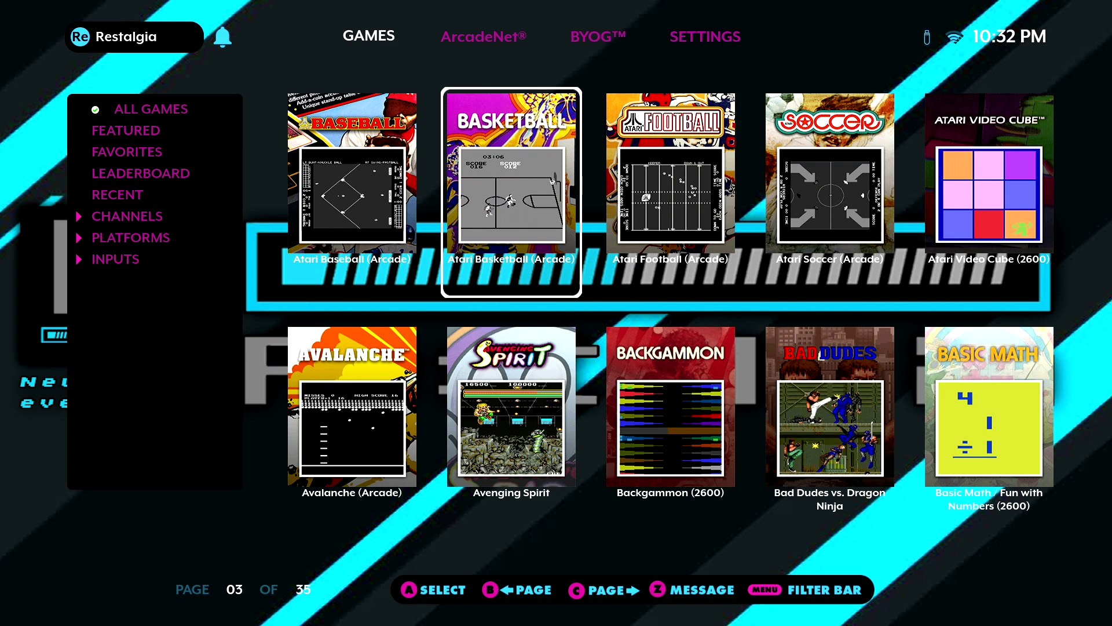
{"action": "key", "text": "Page_Down"}
{"action": "key", "text": "Page_Down"}
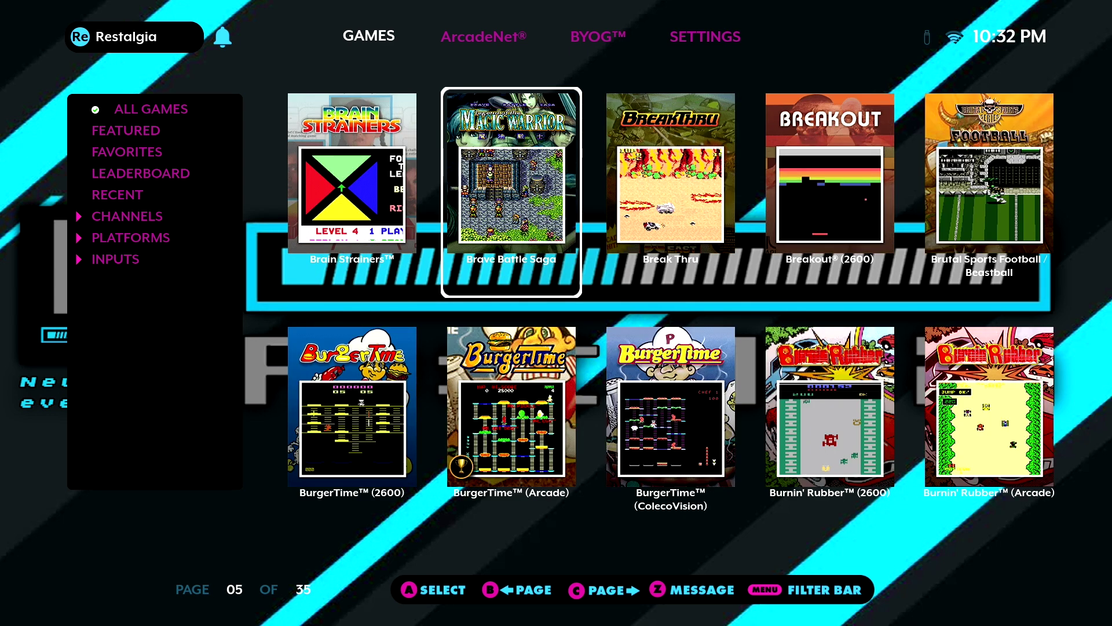
- Open the details of Burnin' Rubber (Arcade) and leaf on through other games' details up to Tryout
{"action": "key", "text": "Down"}
{"action": "key", "text": "Right"}
{"action": "key", "text": "Right"}
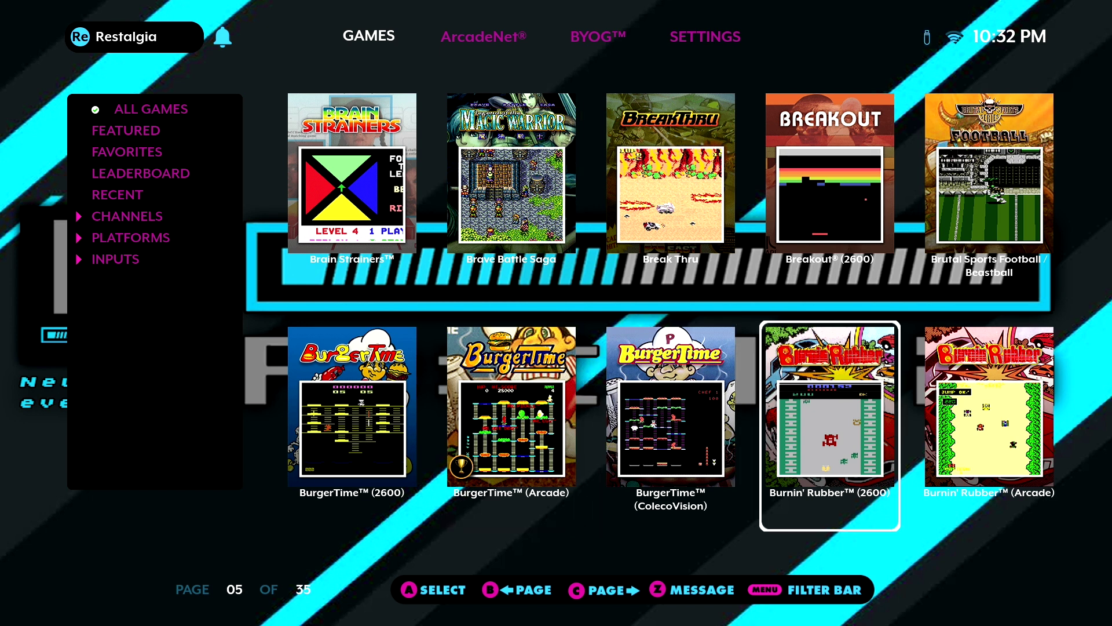
{"action": "key", "text": "Right"}
{"action": "key", "text": "Return"}
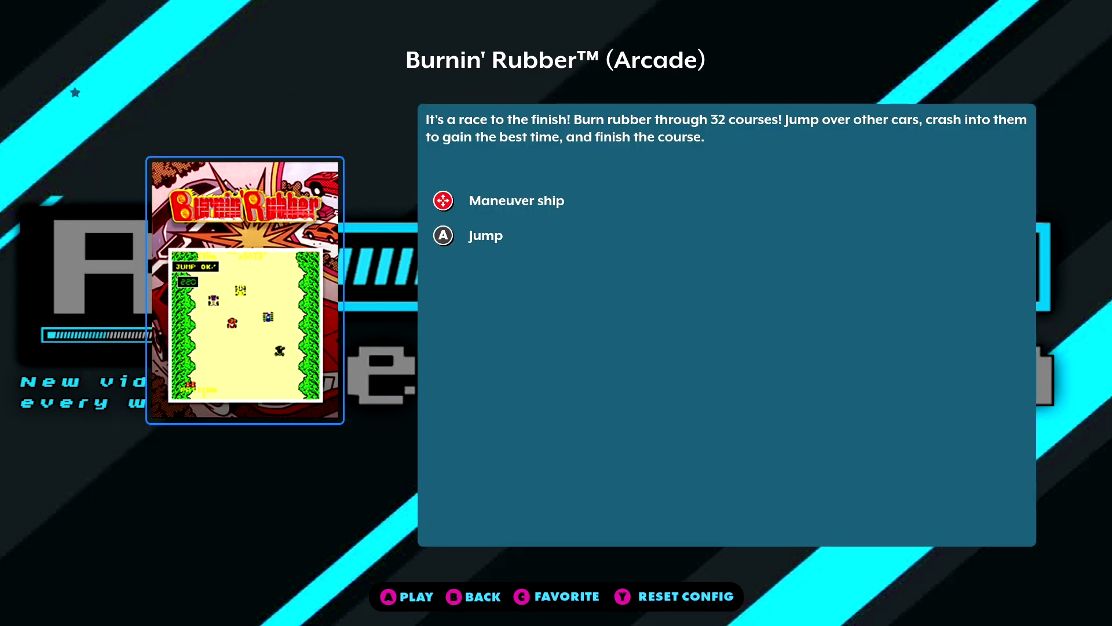
{"action": "key", "text": "Right"}
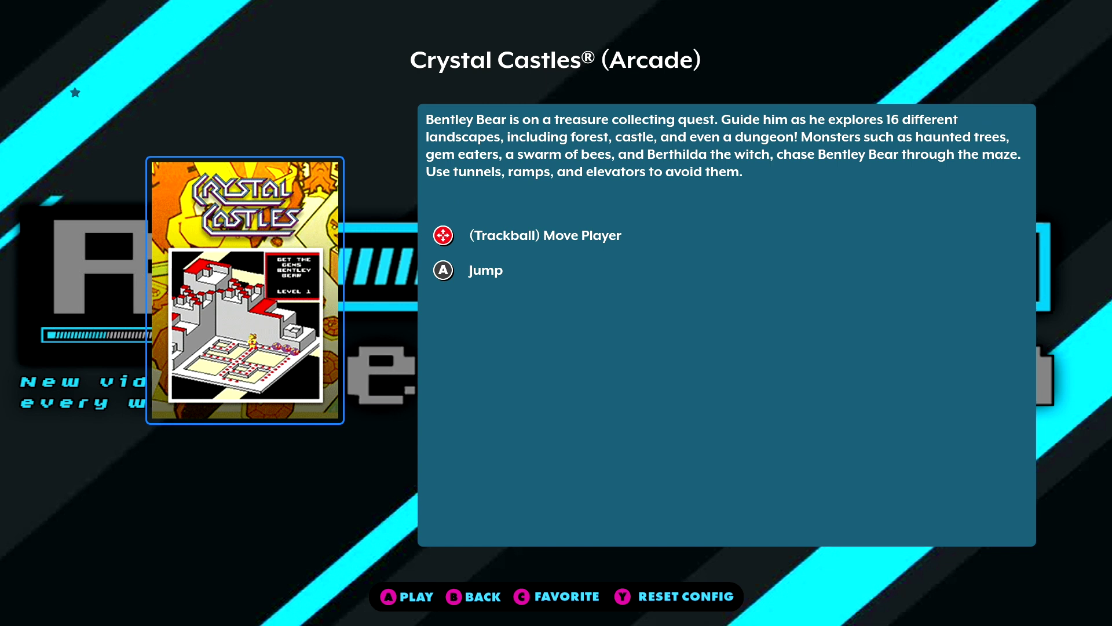
{"action": "key", "text": "Right"}
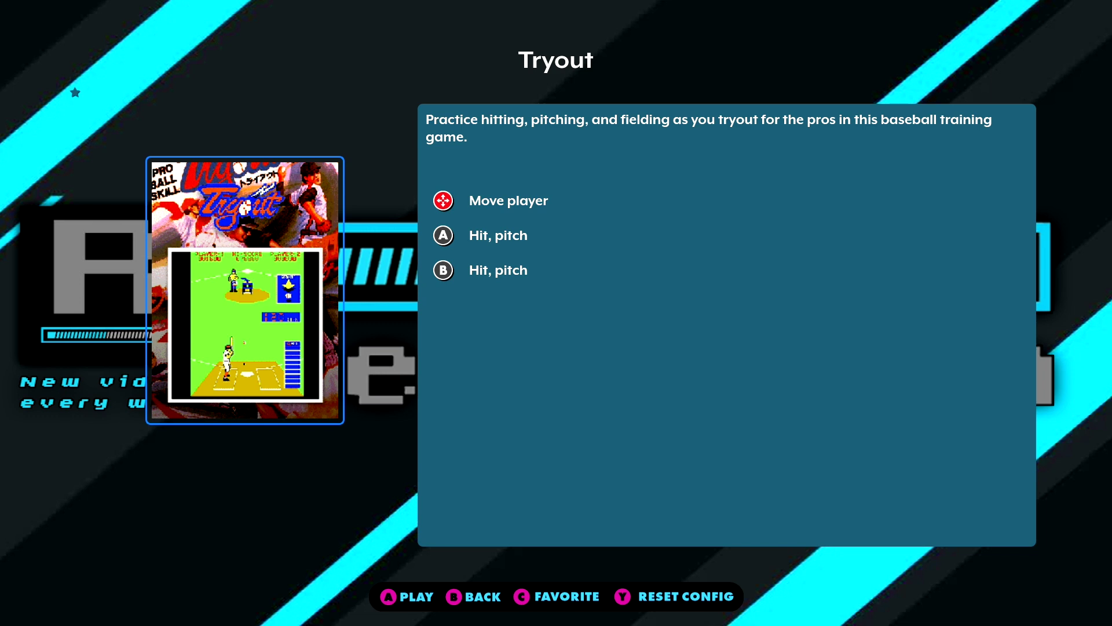
- Leave the game details and filter the game library to the Leaderboard titles
{"action": "key", "text": "Escape"}
{"action": "key", "text": "Down"}
{"action": "key", "text": "Down"}
{"action": "key", "text": "Down"}
{"action": "key", "text": "Return"}
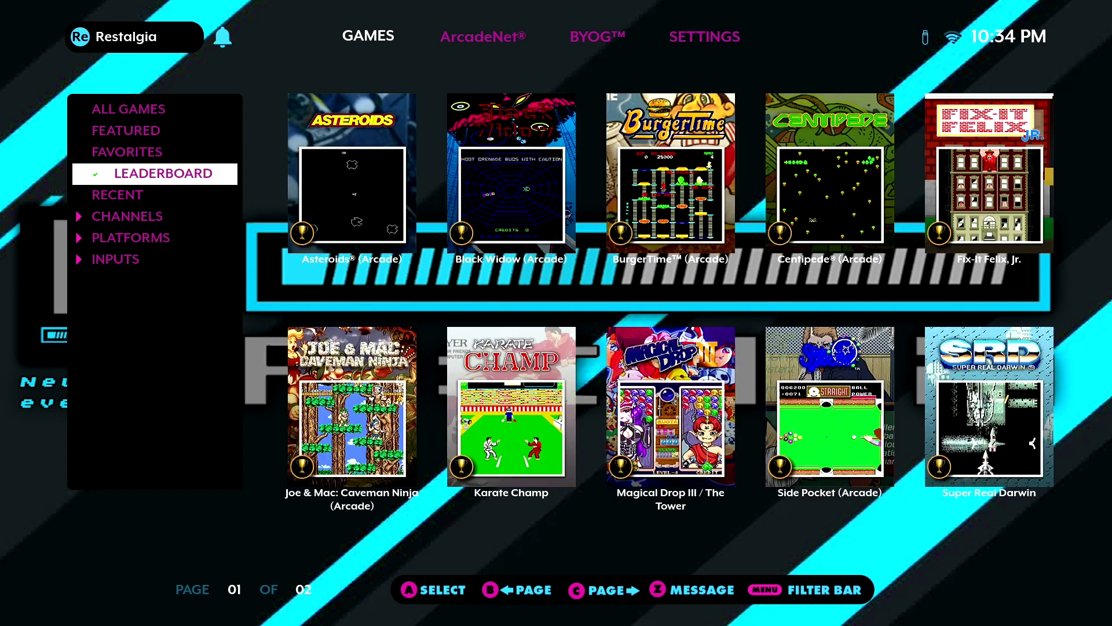
- Look through both pages of the Leaderboard games and return to the first page
{"action": "key", "text": "Right"}
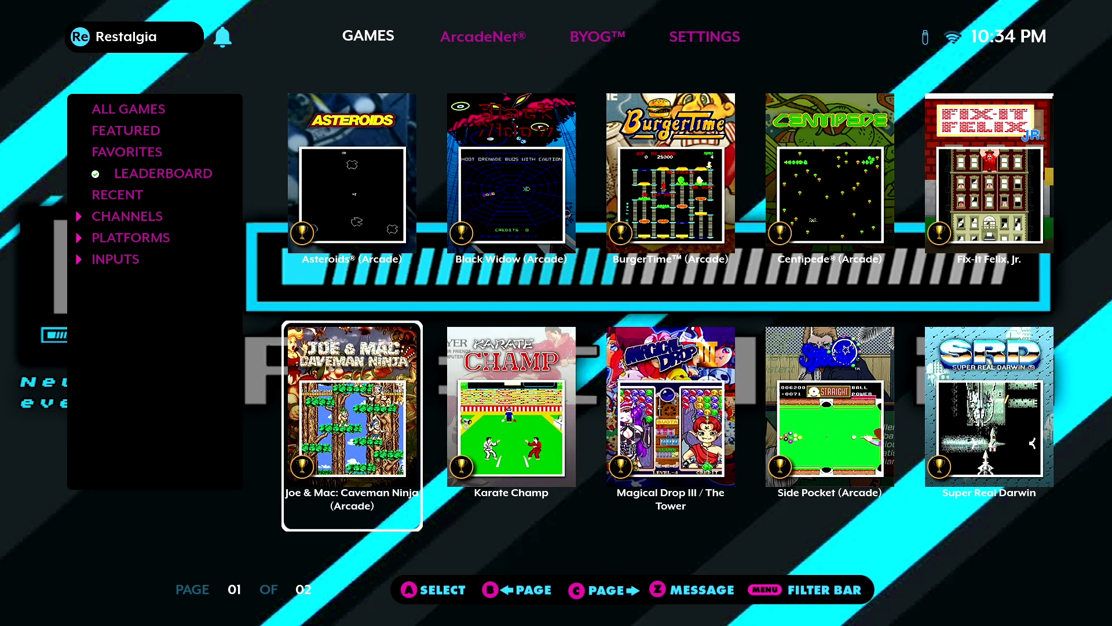
{"action": "key", "text": "Right"}
{"action": "key", "text": "Right"}
{"action": "key", "text": "Right"}
{"action": "key", "text": "Right"}
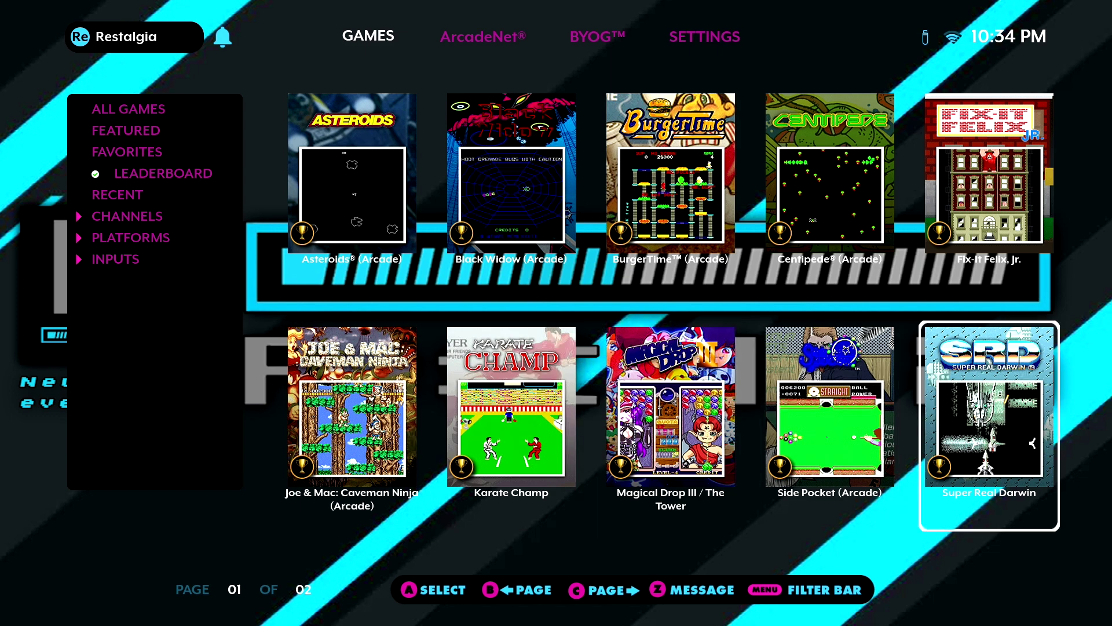
{"action": "key", "text": "Right"}
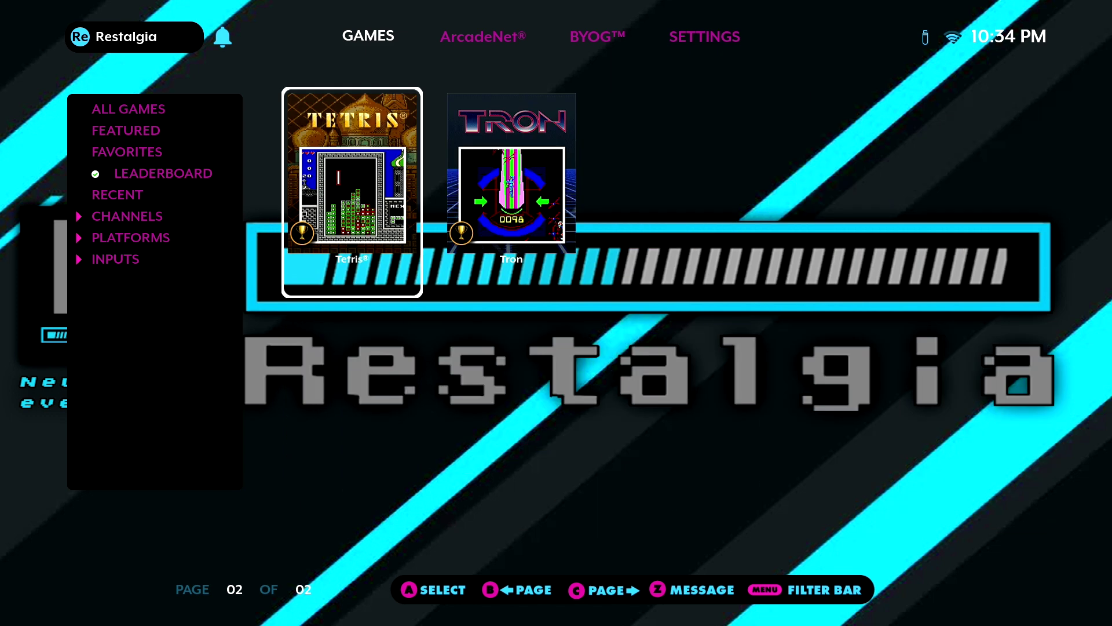
{"action": "key", "text": "Left"}
{"action": "key", "text": "Left"}
{"action": "key", "text": "Left"}
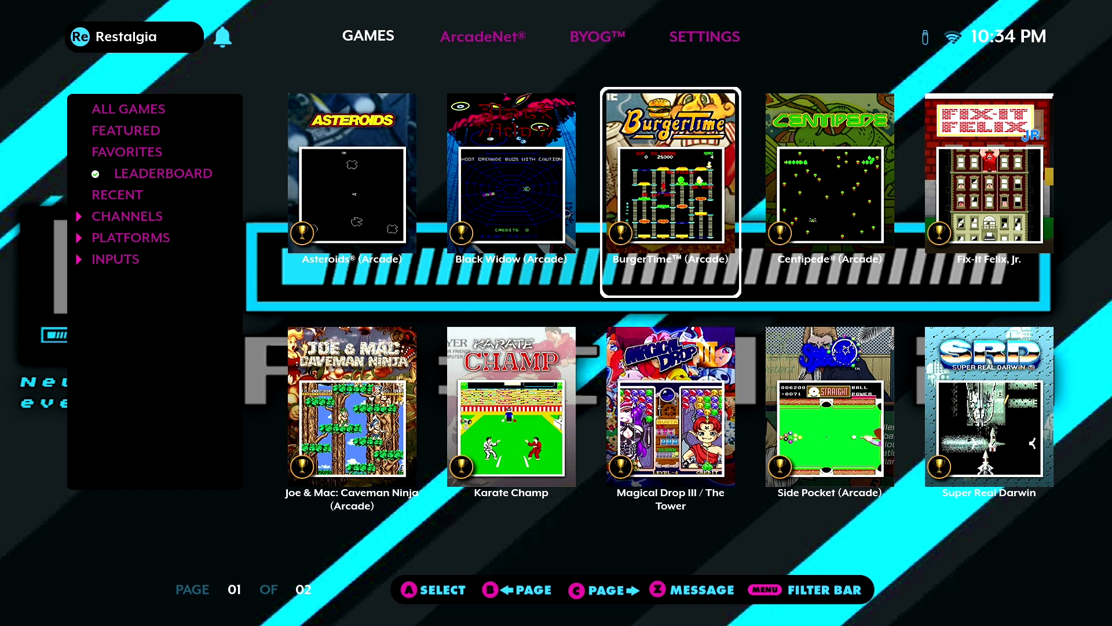
- View the leaderboard rankings of Side Pocket (Arcade) and return to the games list
{"action": "key", "text": "Down"}
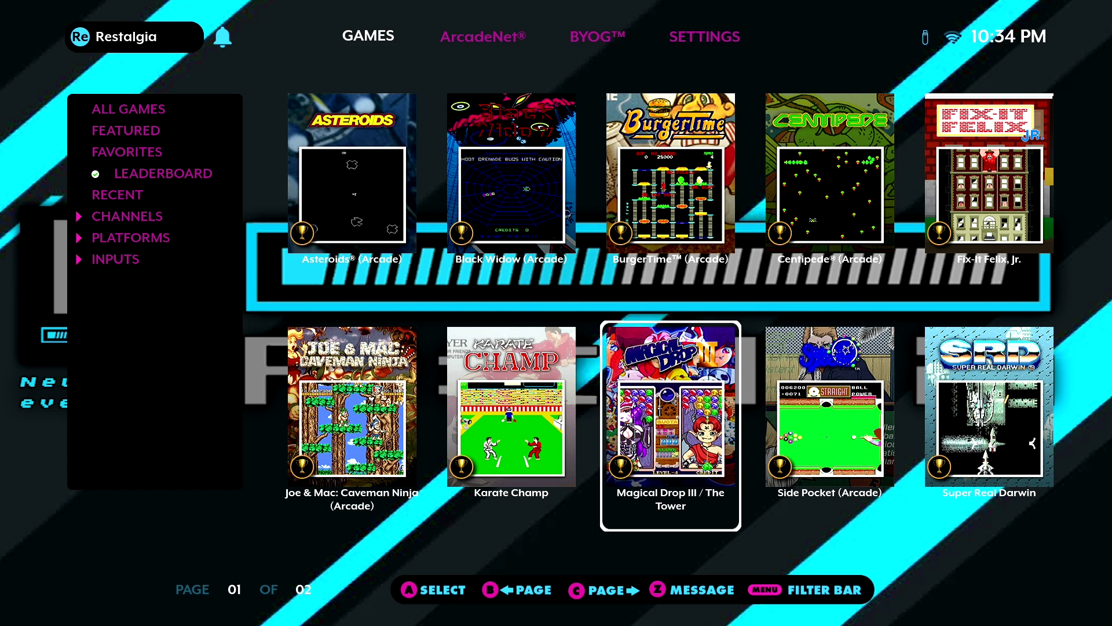
{"action": "key", "text": "Right"}
{"action": "key", "text": "Return"}
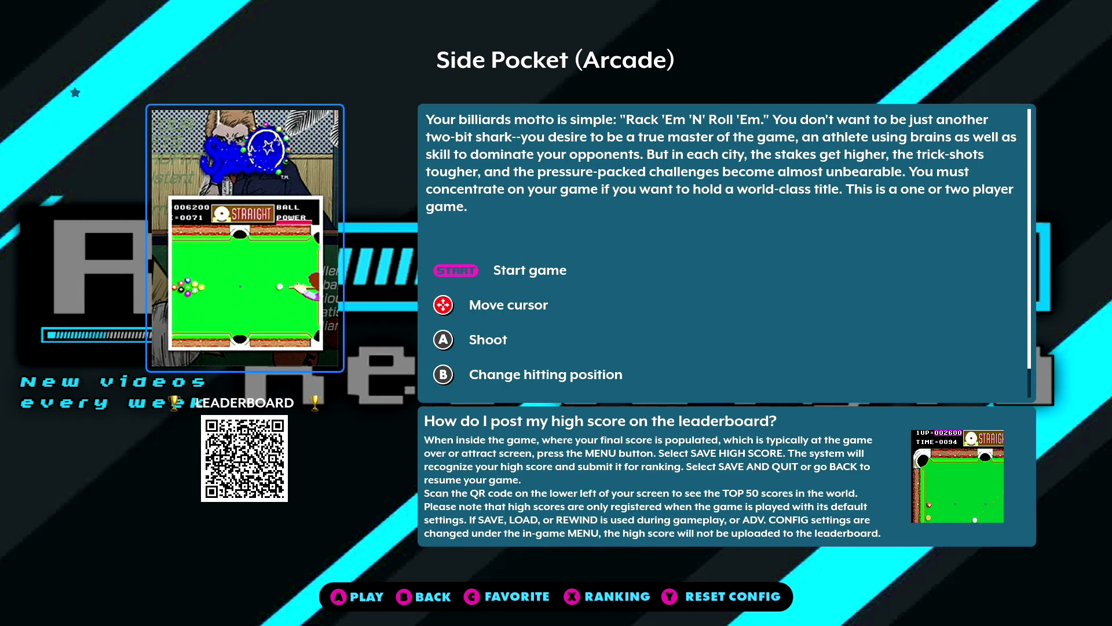
{"action": "key", "text": "x"}
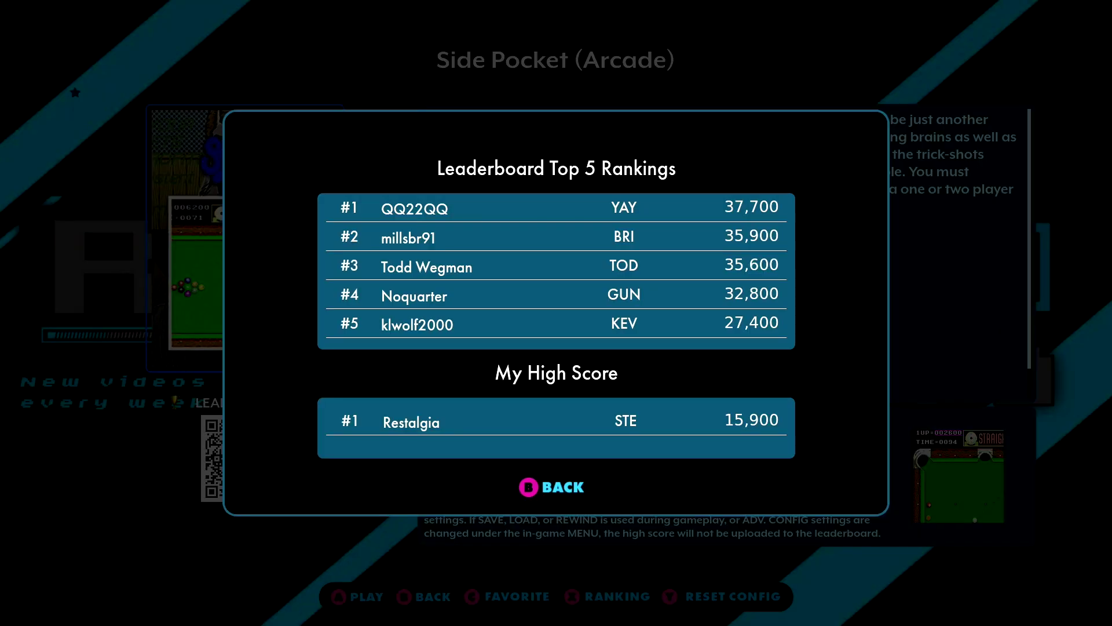
{"action": "key", "text": "Escape"}
{"action": "key", "text": "Escape"}
- View the leaderboard rankings of Karate Champ and return to the games list
{"action": "key", "text": "Left"}
{"action": "key", "text": "Left"}
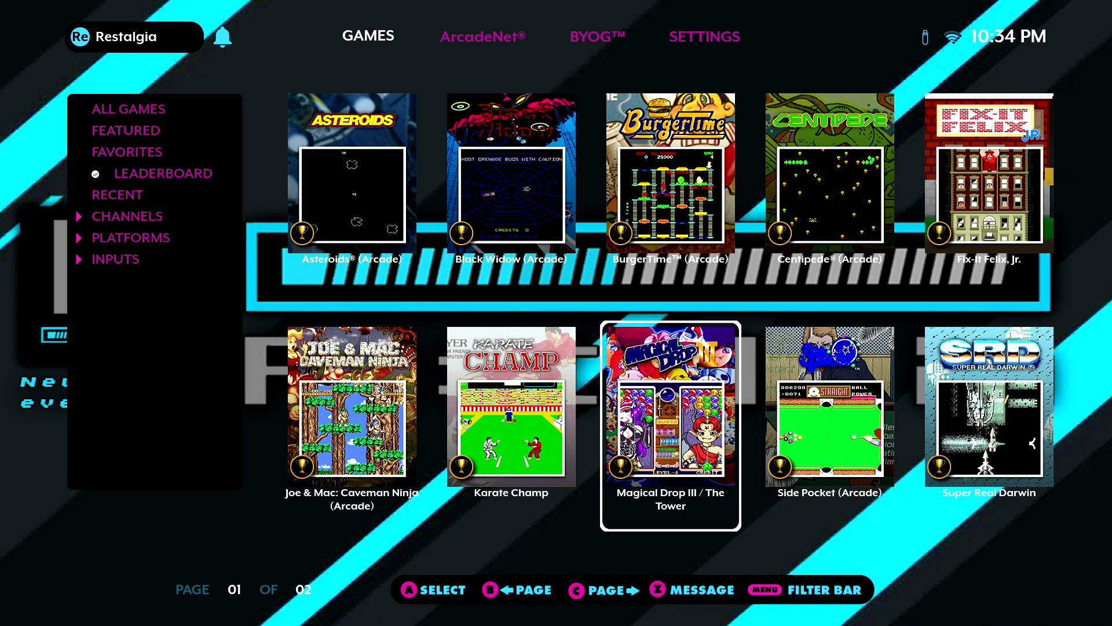
{"action": "key", "text": "Return"}
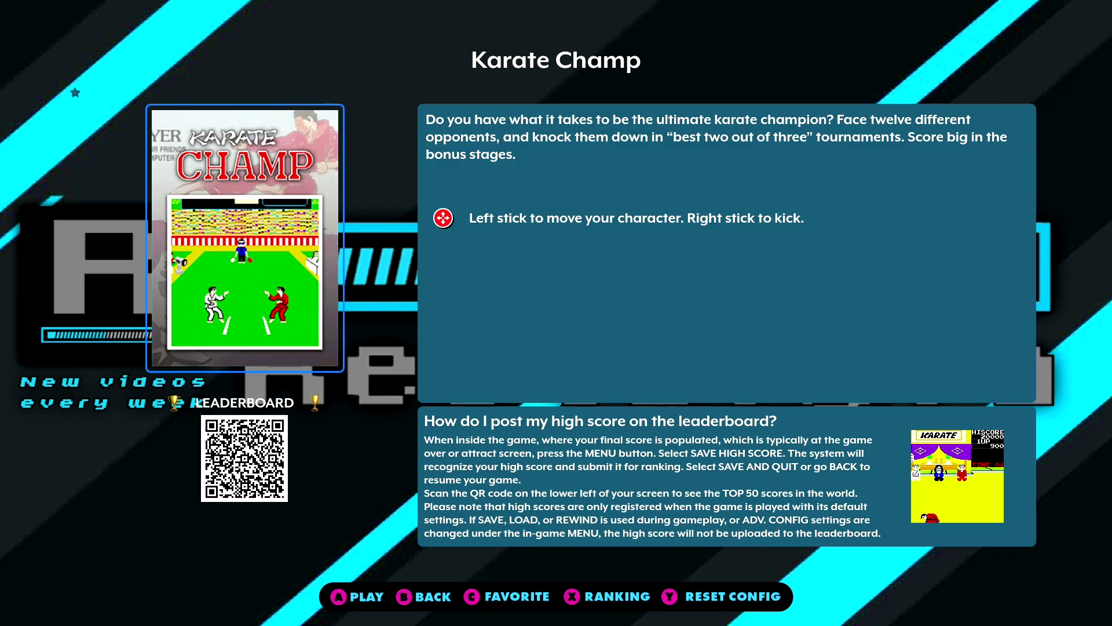
{"action": "key", "text": "x"}
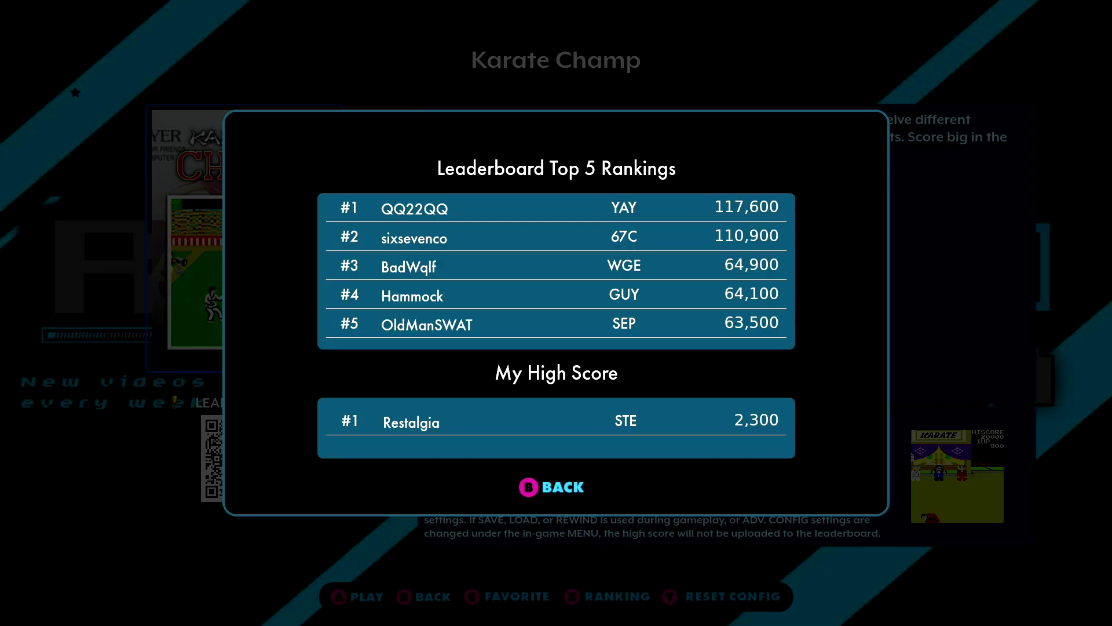
{"action": "key", "text": "Escape"}
{"action": "key", "text": "Escape"}
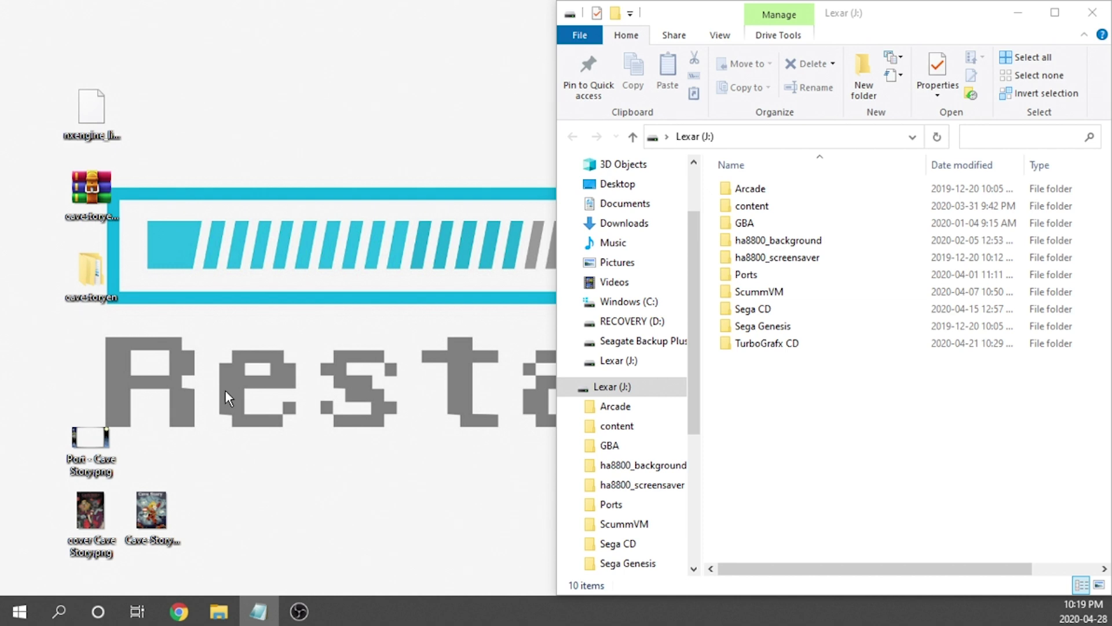
- Select nxengine_libretro.so on the desktop, then switch to Chrome and examine the pre-patched English translation link on the Cave Story download page
{"action": "left_click", "coordinate": [97, 139]}
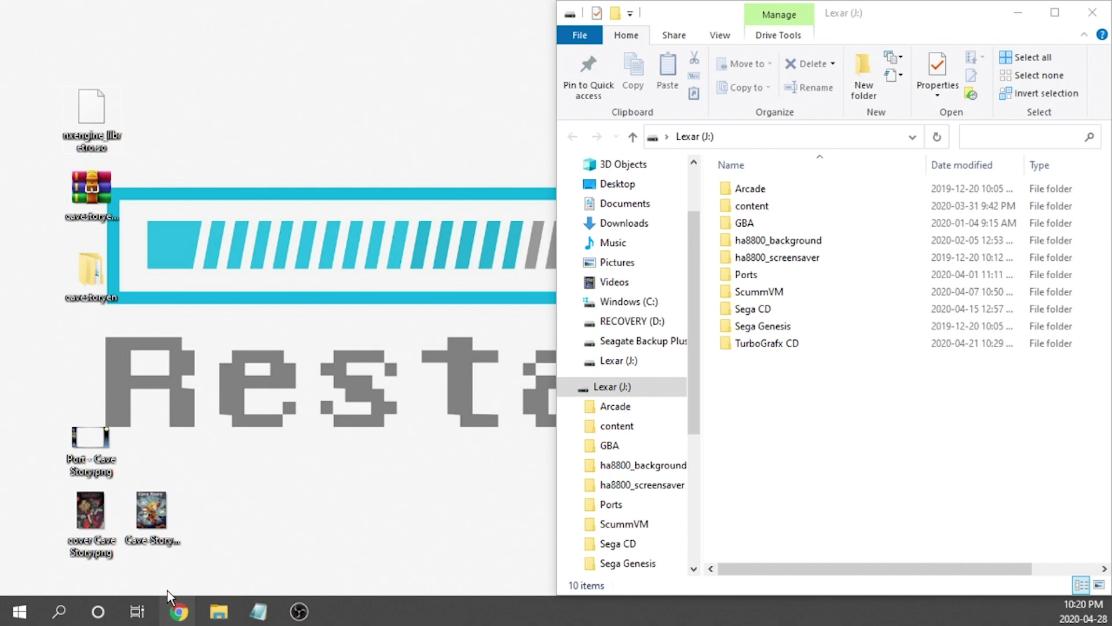
{"action": "mouse_move", "coordinate": [179, 611]}
{"action": "left_click", "coordinate": [243, 553]}
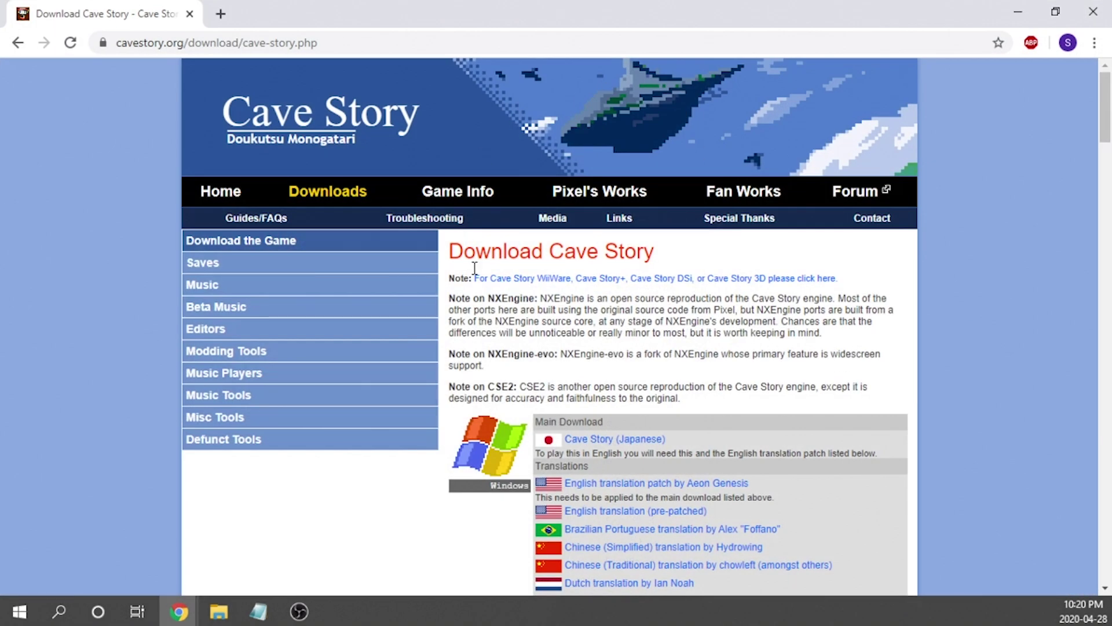
{"action": "scroll", "coordinate": [699, 374], "scroll_direction": "down", "scroll_amount": 2}
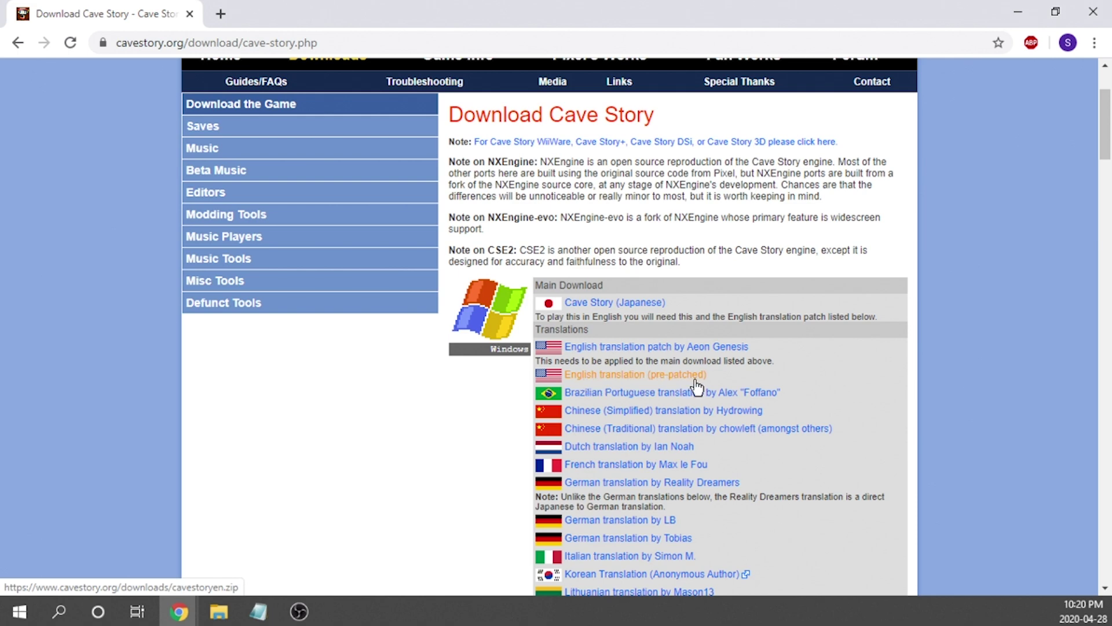
{"action": "scroll", "coordinate": [528, 438], "scroll_direction": "down", "scroll_amount": 2}
{"action": "scroll", "coordinate": [528, 438], "scroll_direction": "down", "scroll_amount": 2}
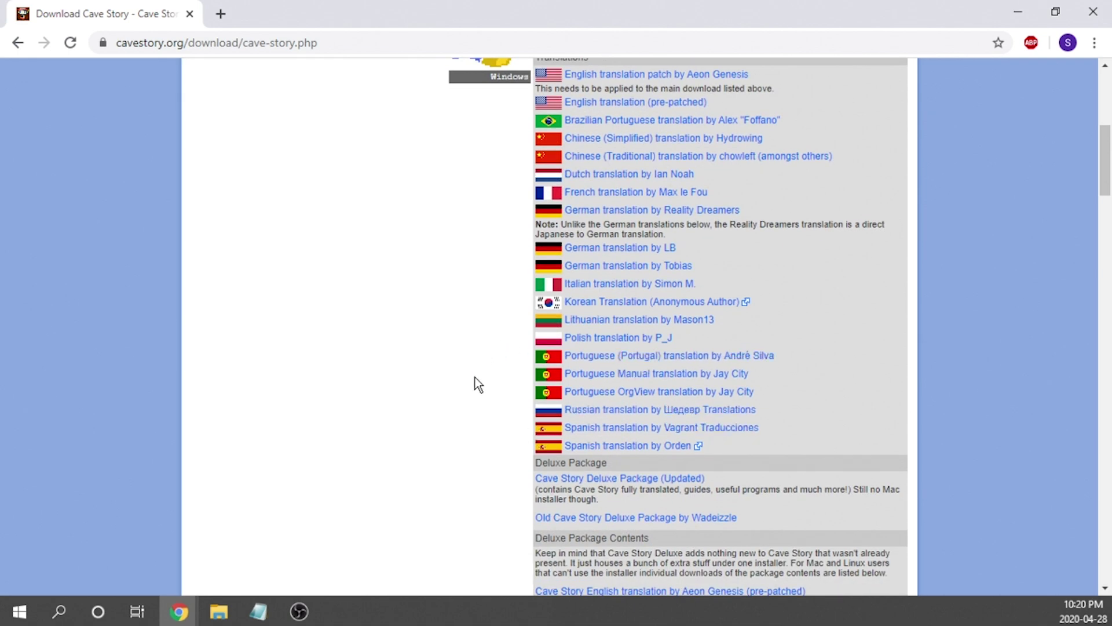
{"action": "scroll", "coordinate": [475, 382], "scroll_direction": "up", "scroll_amount": 4}
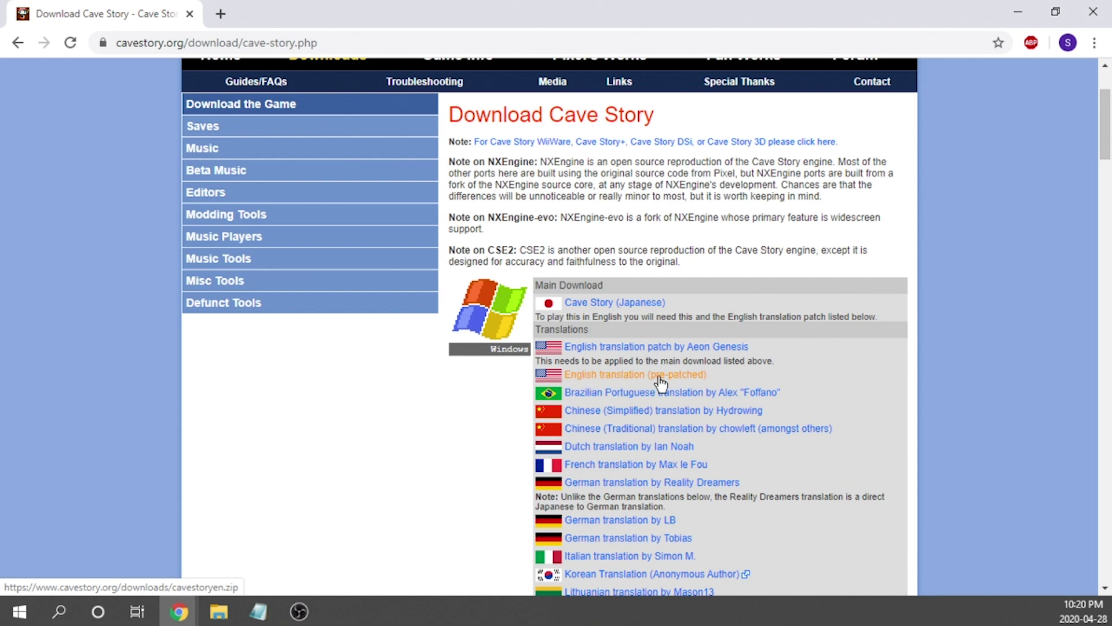
{"action": "left_click", "coordinate": [1025, 9]}
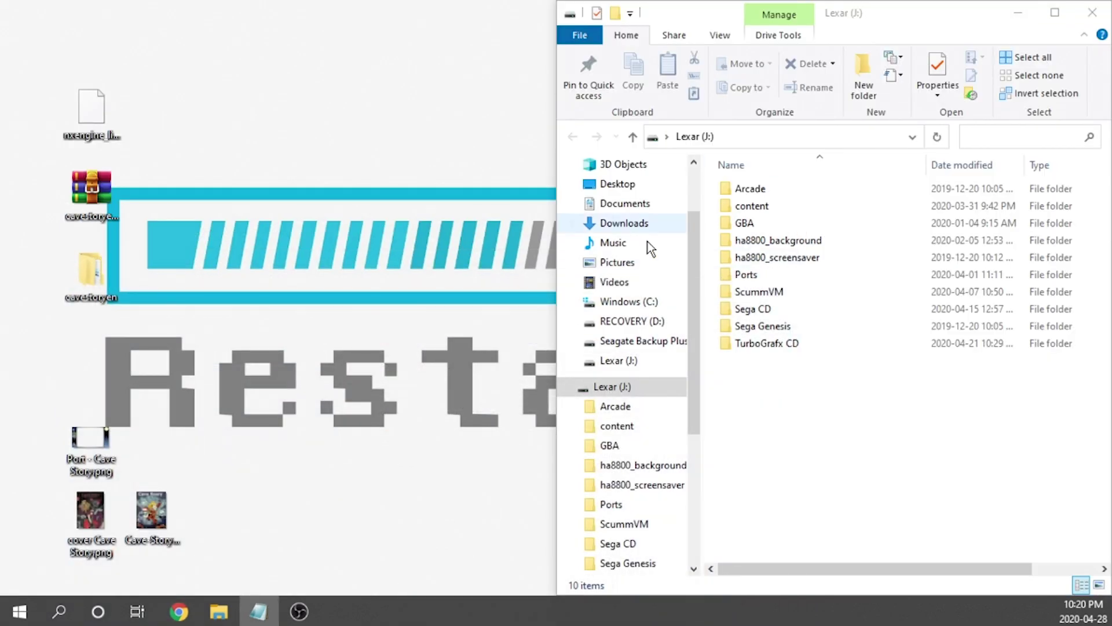
- Look over the cavestoryen archive, its extracted folder and the nxengine core on the desktop, and close the Port - Cave Story.png preview
{"action": "left_click", "coordinate": [82, 200]}
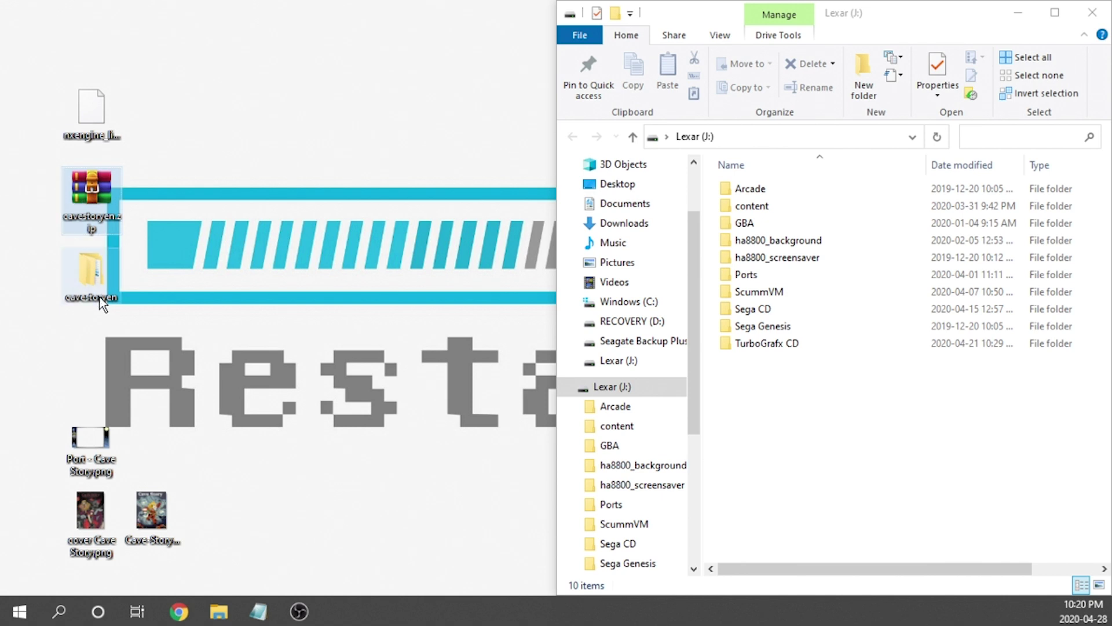
{"action": "left_click", "coordinate": [99, 276]}
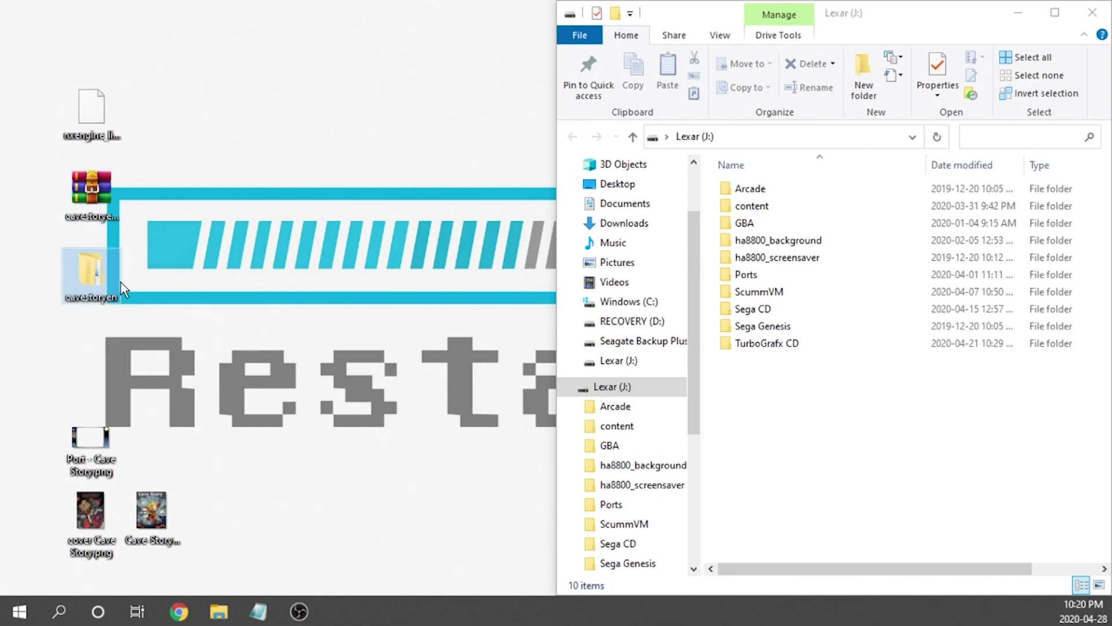
{"action": "left_click", "coordinate": [103, 127]}
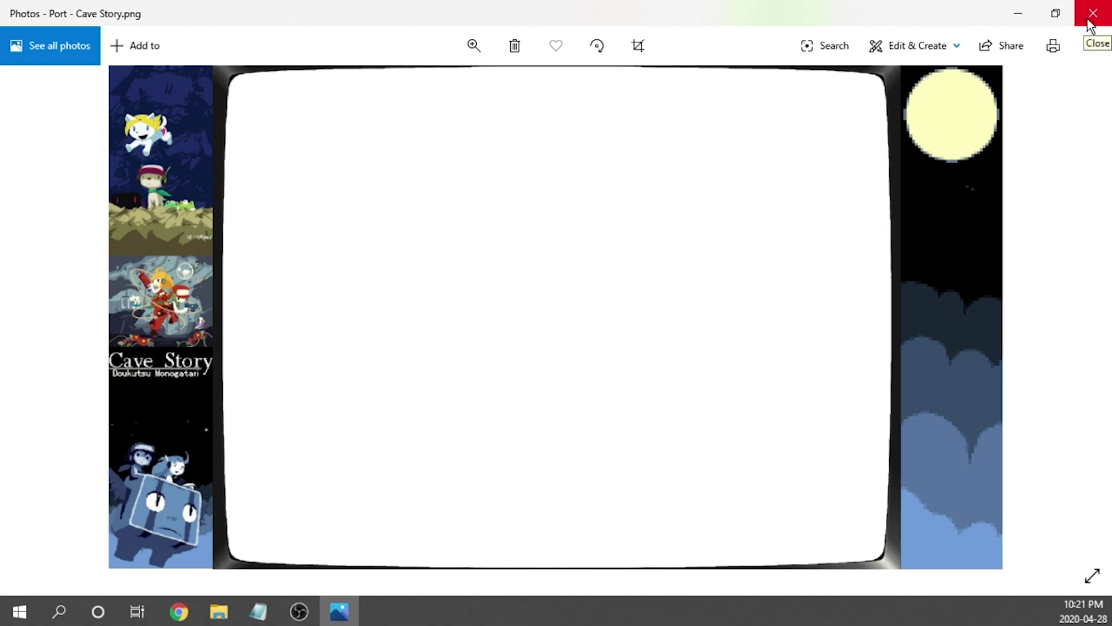
{"action": "left_click", "coordinate": [1091, 23]}
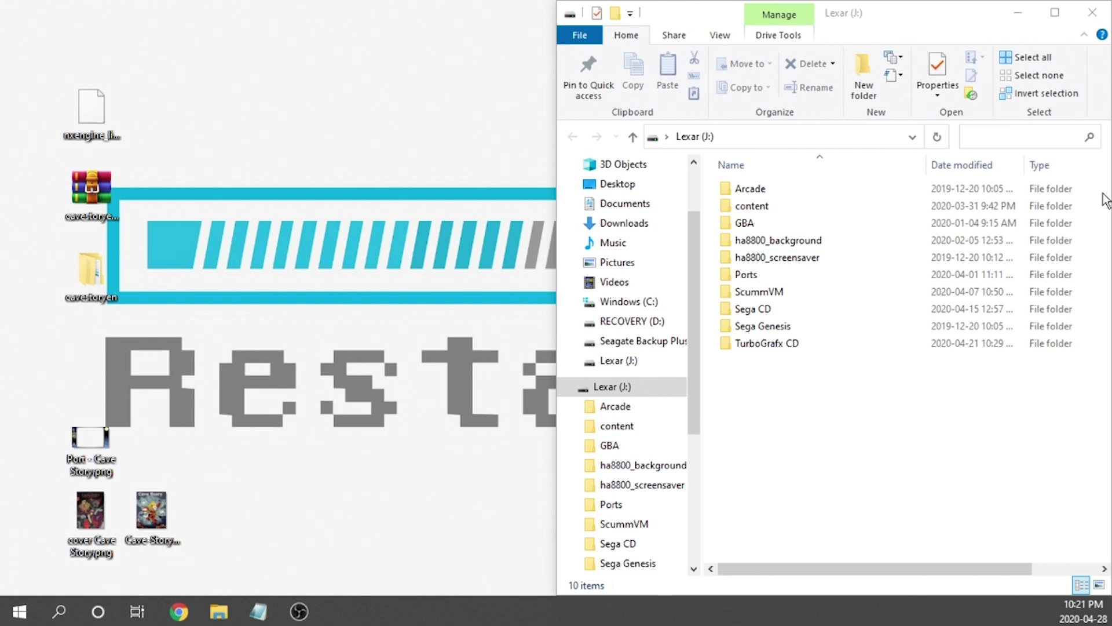
- Create a folder named Cave Story inside content\ports on the Lexar (J:) drive and open it
{"action": "left_click", "coordinate": [748, 207]}
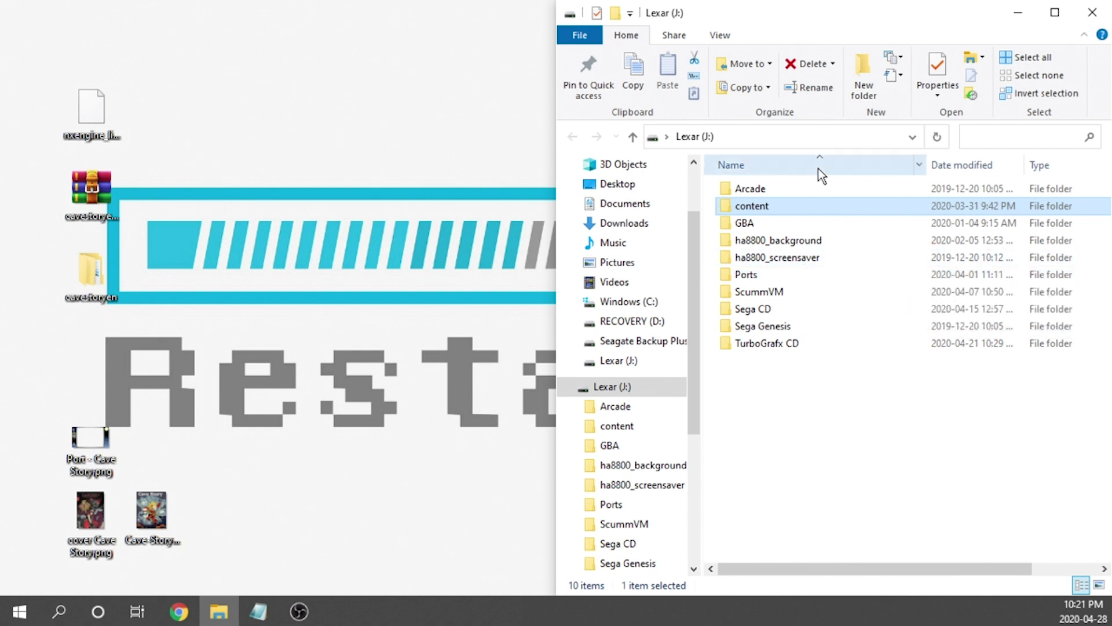
{"action": "mouse_move", "coordinate": [785, 211]}
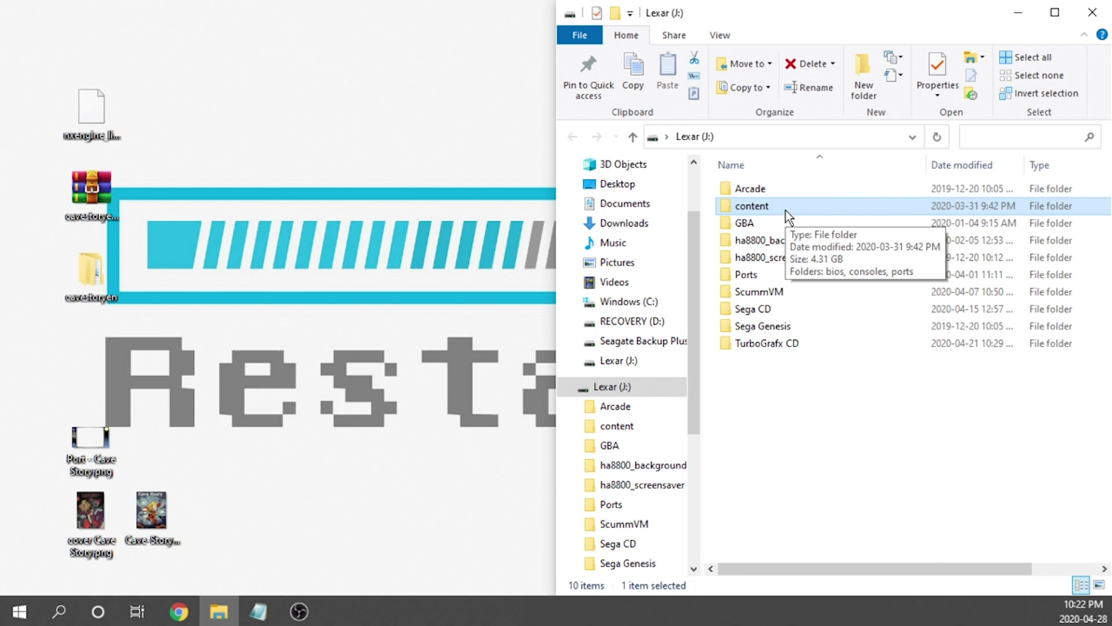
{"action": "double_click", "coordinate": [786, 210]}
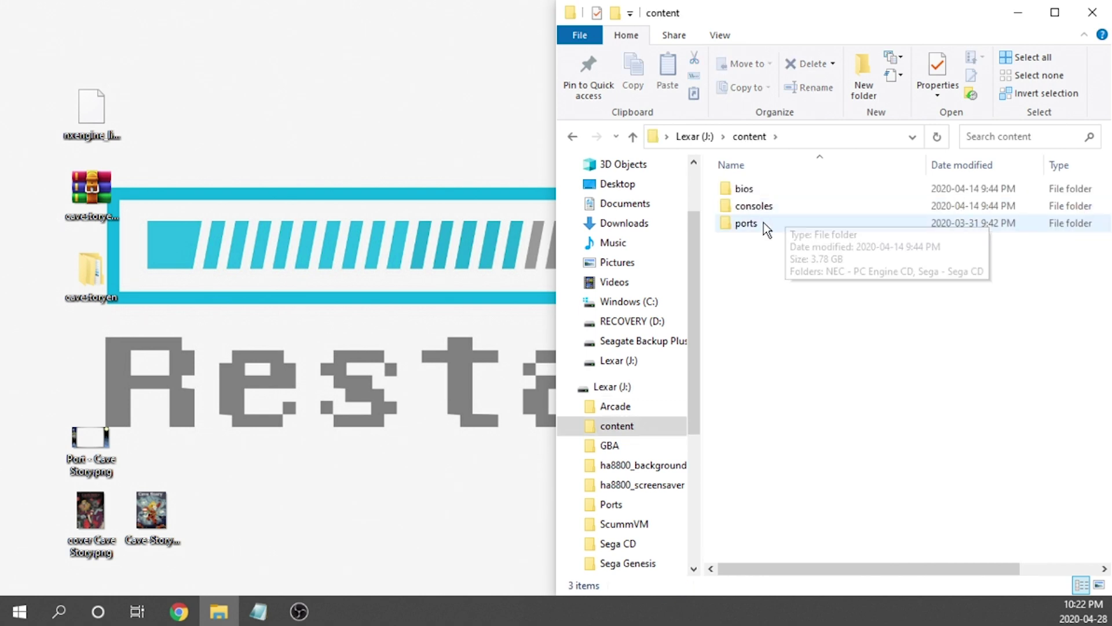
{"action": "mouse_move", "coordinate": [763, 222]}
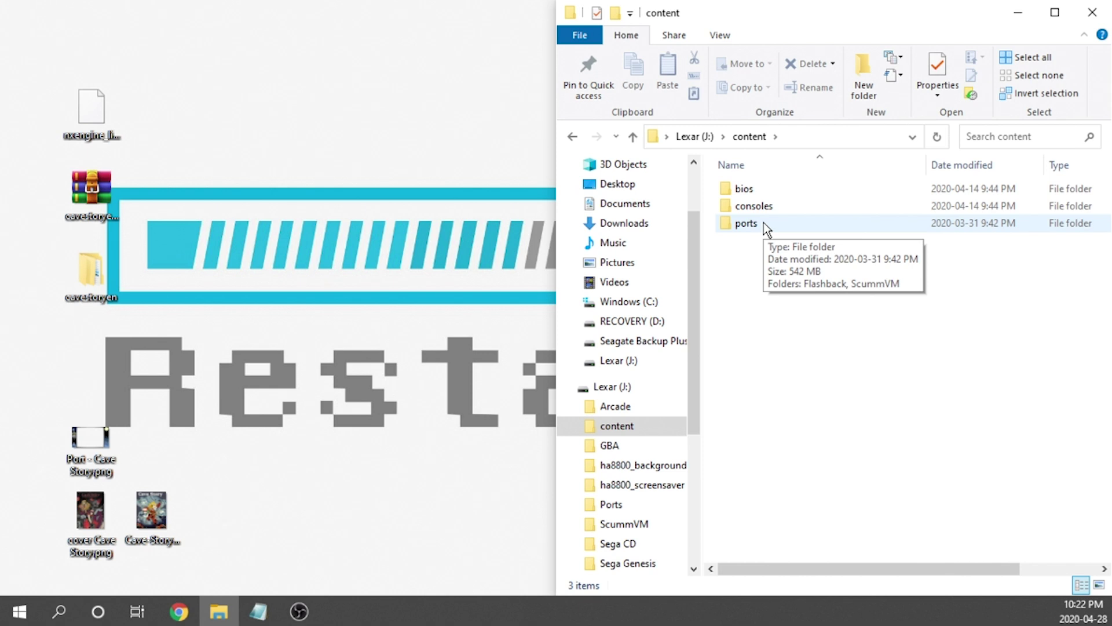
{"action": "double_click", "coordinate": [763, 222]}
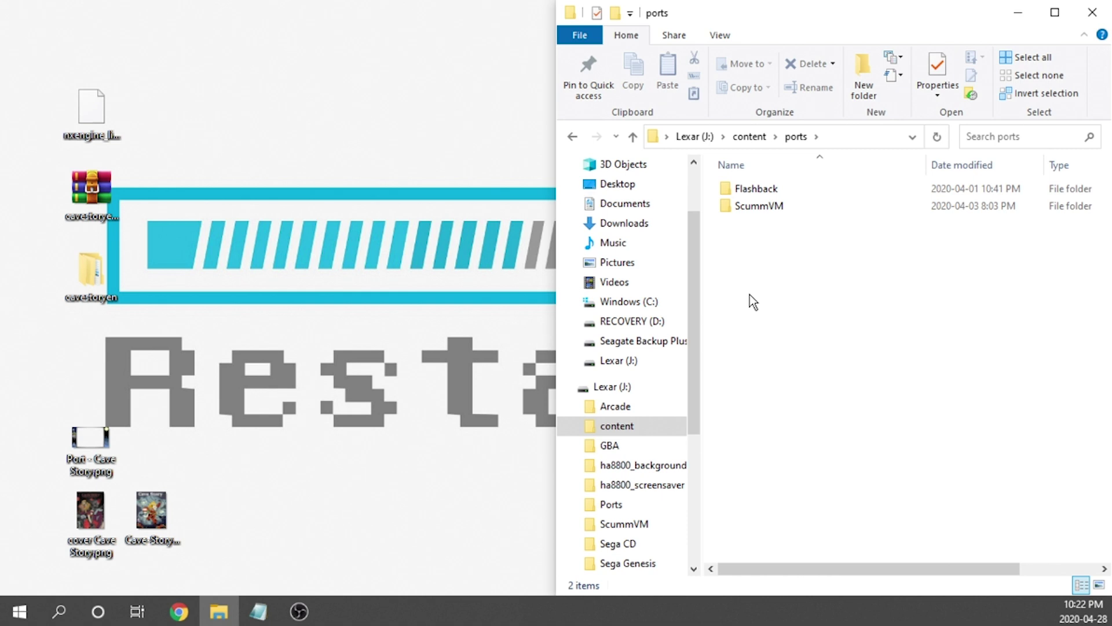
{"action": "left_click", "coordinate": [863, 82]}
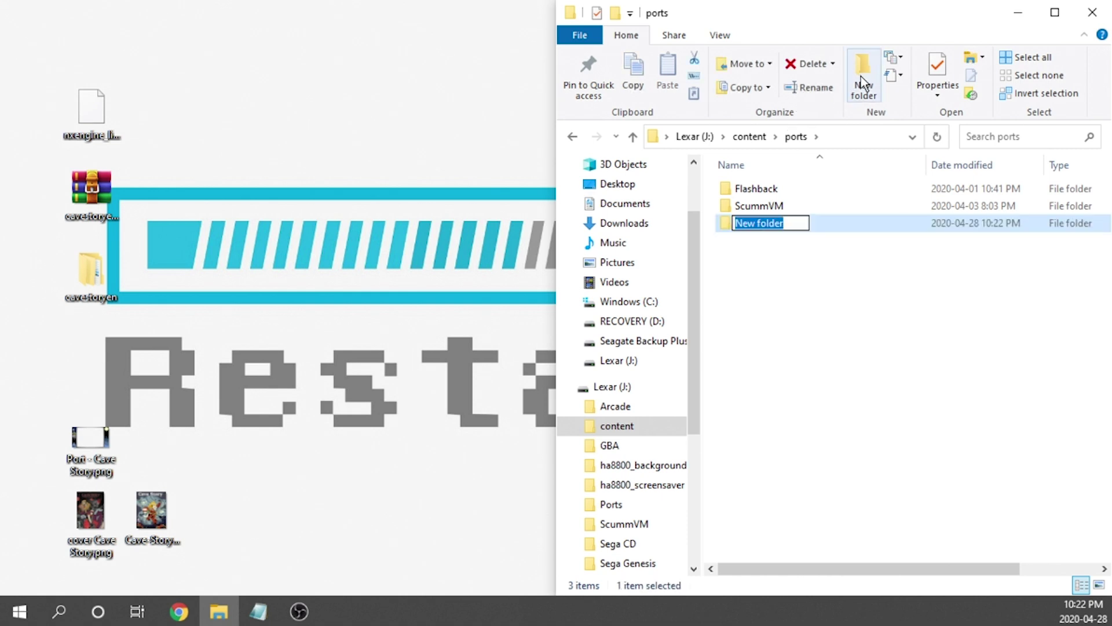
{"action": "type", "text": "Cave St"}
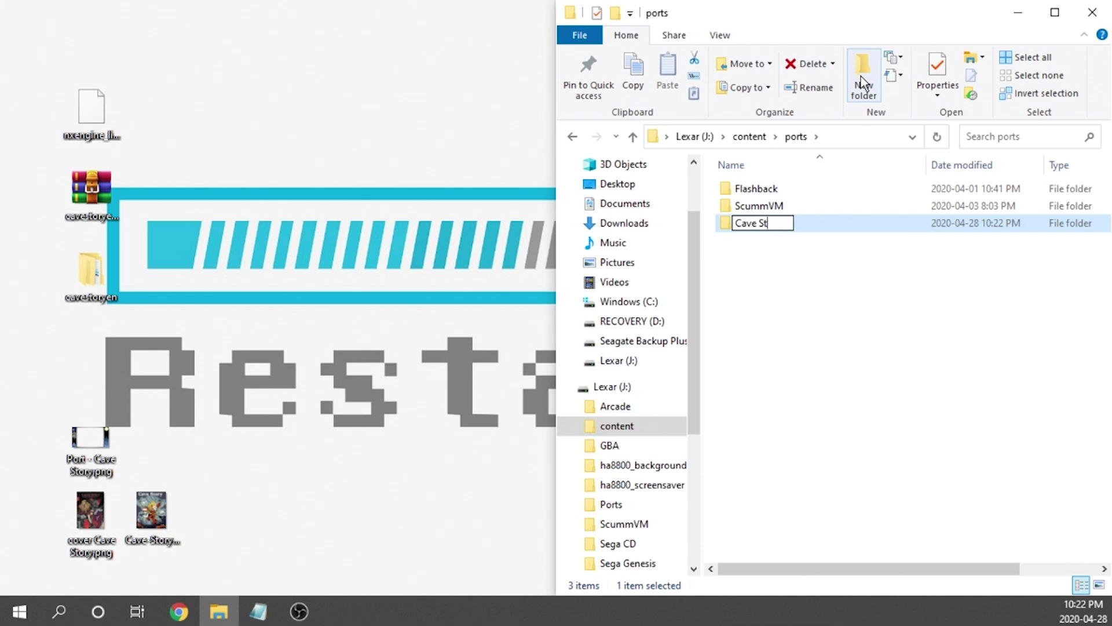
{"action": "type", "text": "ory"}
{"action": "key", "text": "Return"}
{"action": "double_click", "coordinate": [826, 223]}
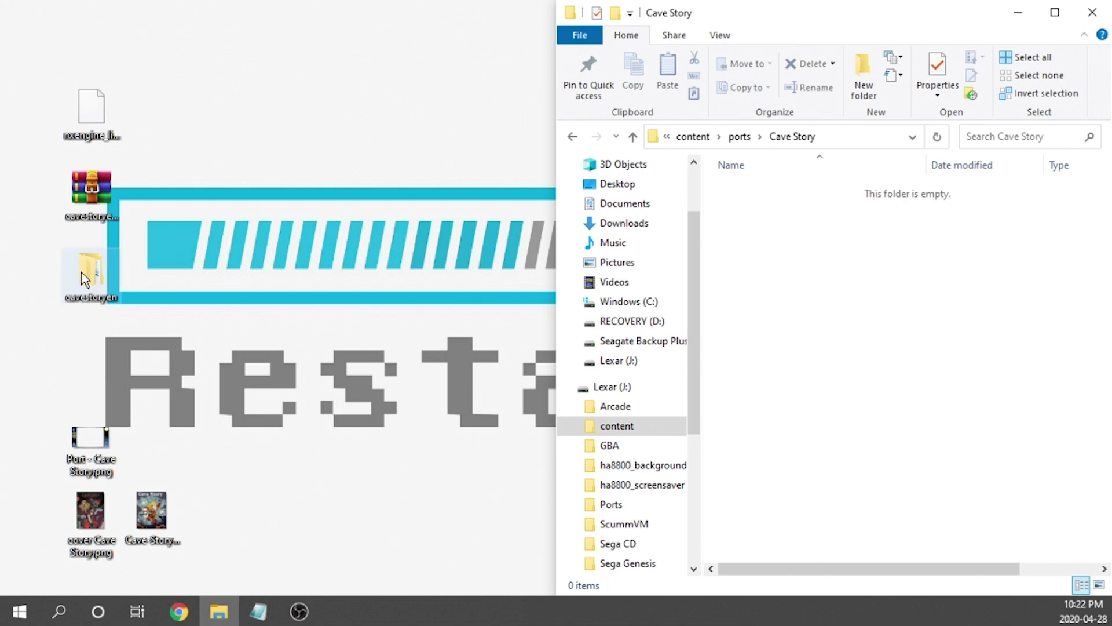
- Copy all contents of the desktop's cavestoryen\CaveStory folder into the USB drive's Cave Story folder and close the source window
{"action": "double_click", "coordinate": [104, 273]}
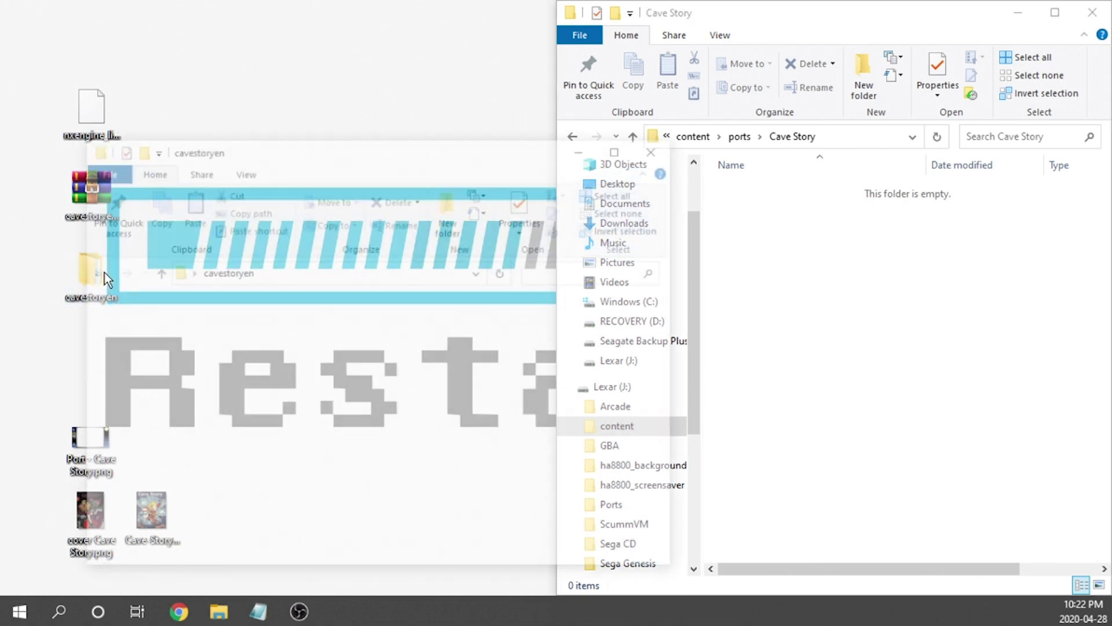
{"action": "double_click", "coordinate": [311, 330]}
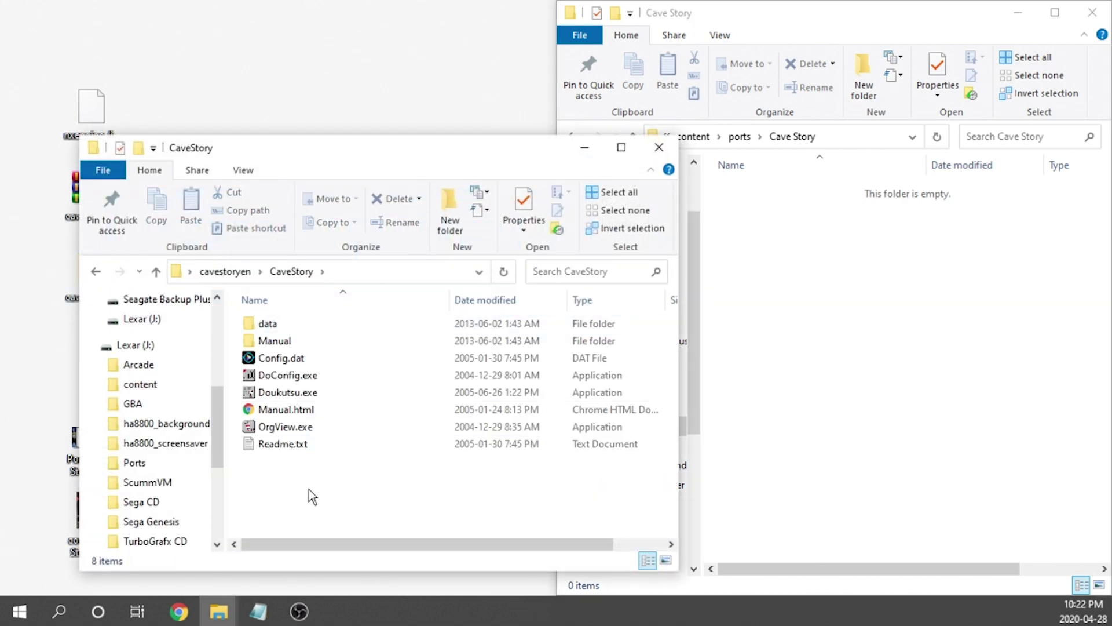
{"action": "left_click_drag", "start_coordinate": [311, 493], "coordinate": [266, 313]}
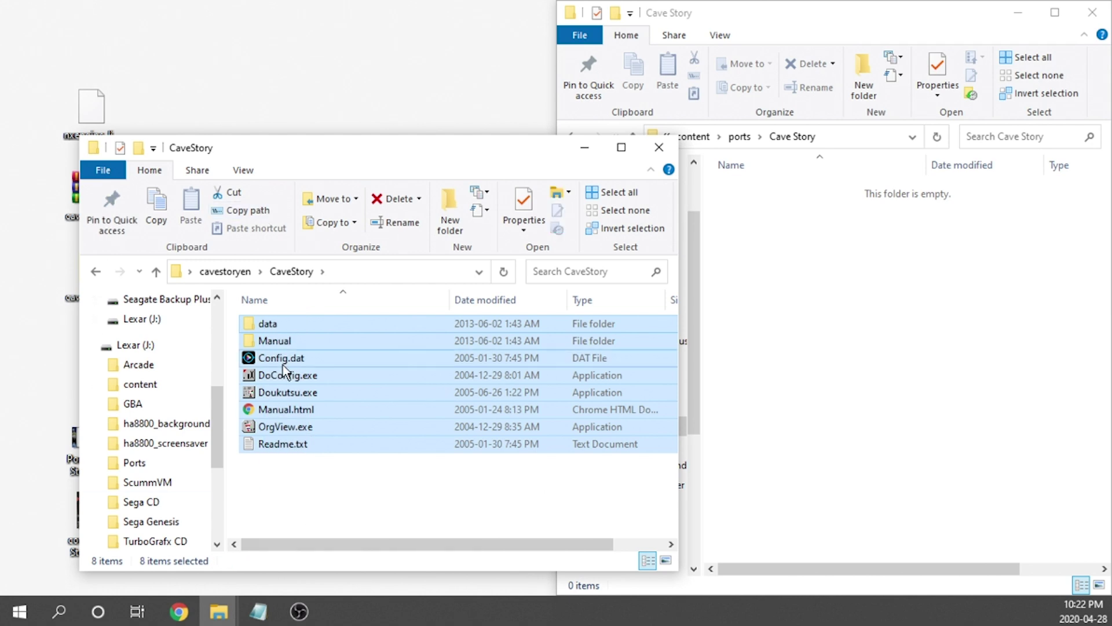
{"action": "left_click", "coordinate": [819, 308]}
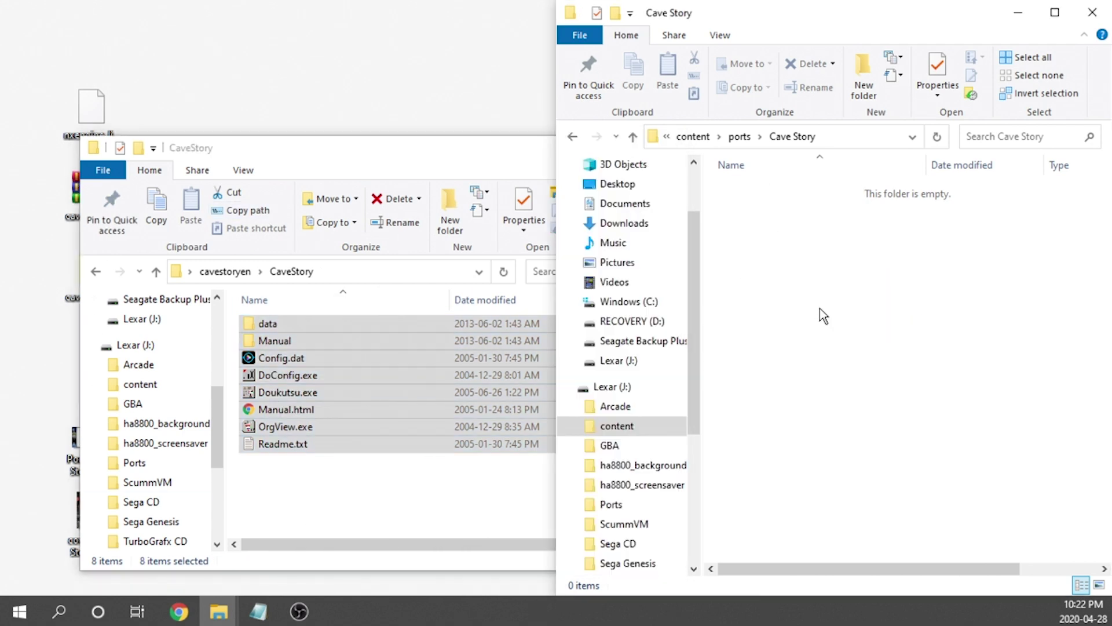
{"action": "key", "text": "ctrl+v"}
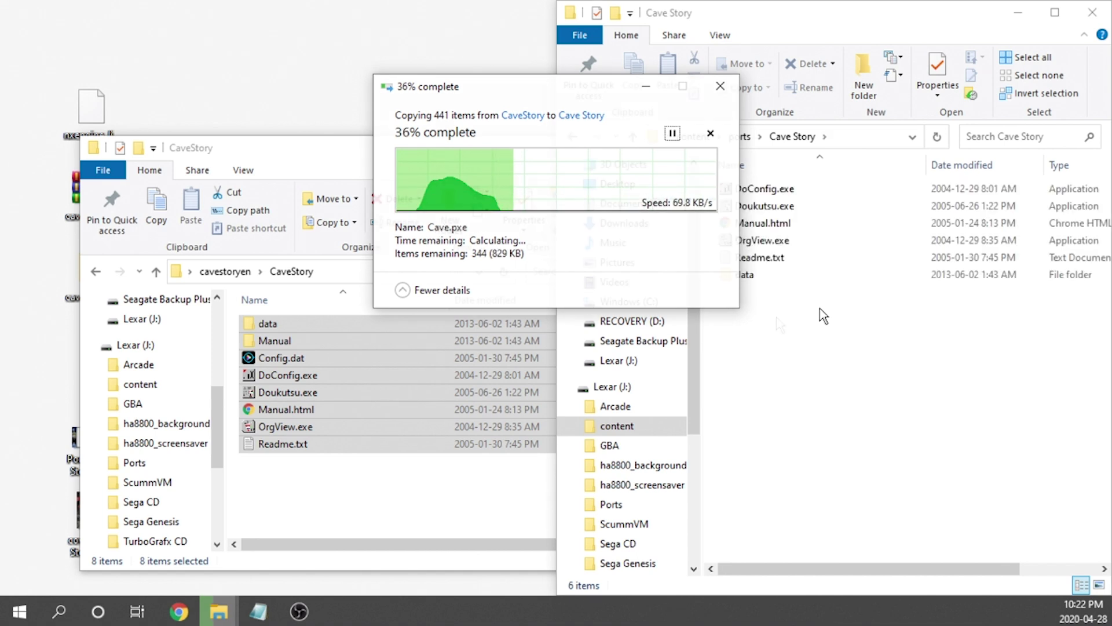
{"action": "key", "text": "Escape"}
{"action": "left_click", "coordinate": [486, 154]}
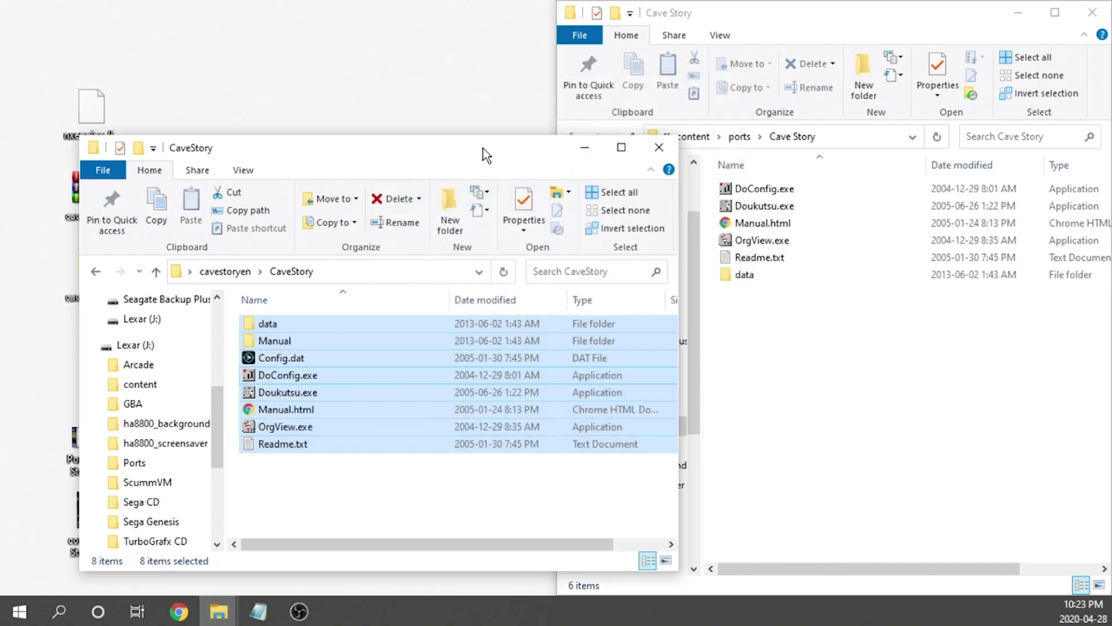
{"action": "left_click", "coordinate": [659, 149]}
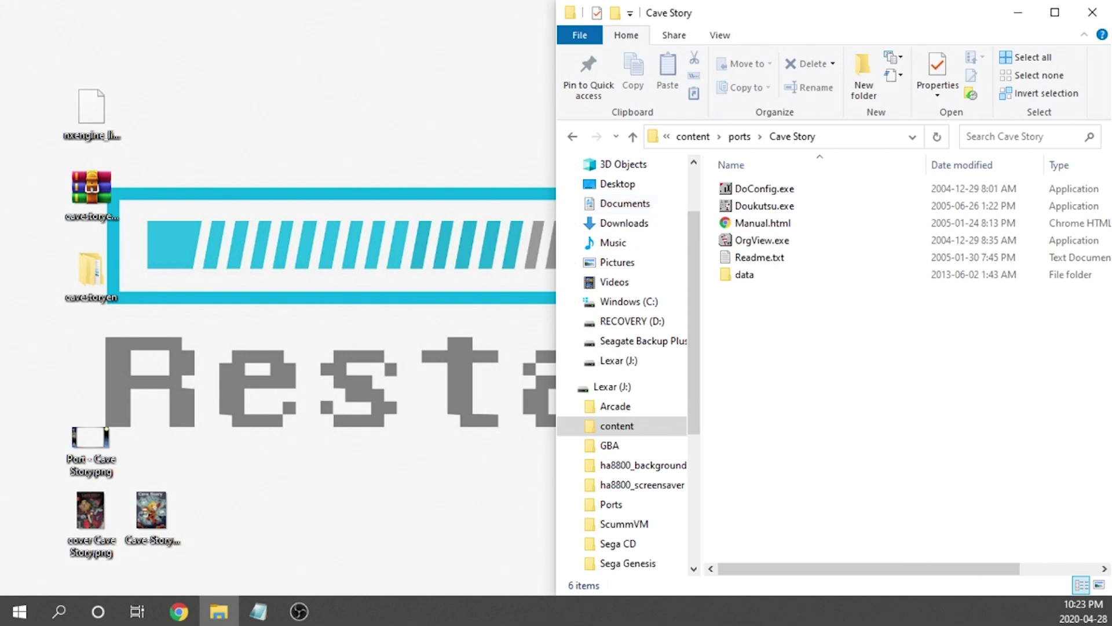
- Place the AddOn Tool shortcut on the desktop, launch AddOn Tool, and choose nxengine_libretro.so from the desktop as the emulator core
{"action": "left_click_drag", "start_coordinate": [229, 623], "coordinate": [230, 371]}
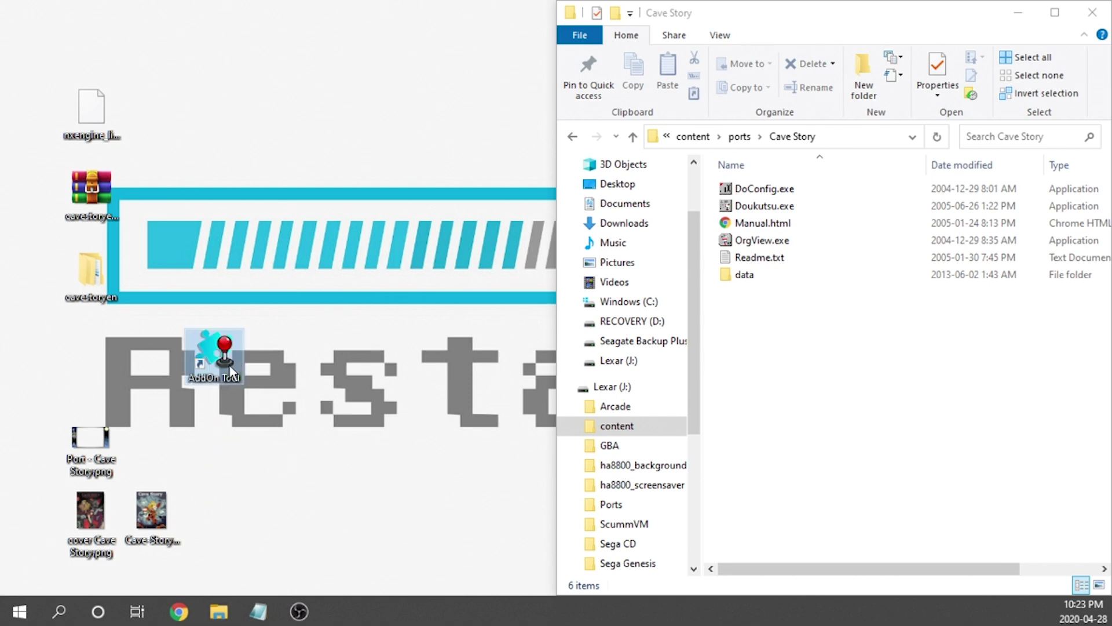
{"action": "double_click", "coordinate": [229, 369]}
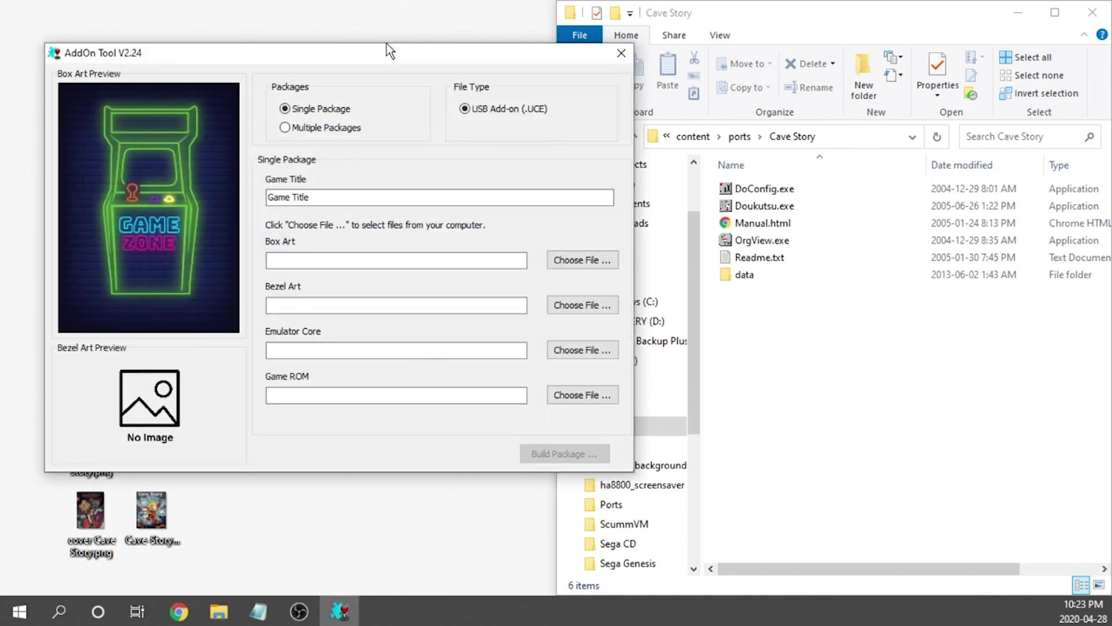
{"action": "left_click_drag", "start_coordinate": [390, 61], "coordinate": [540, 64]}
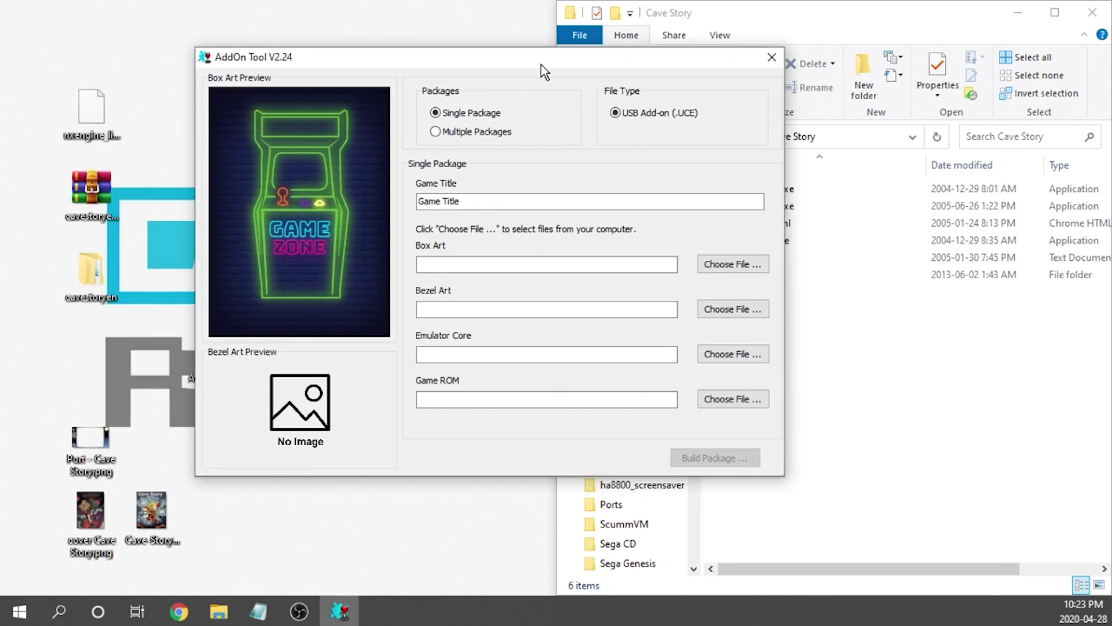
{"action": "left_click", "coordinate": [731, 352]}
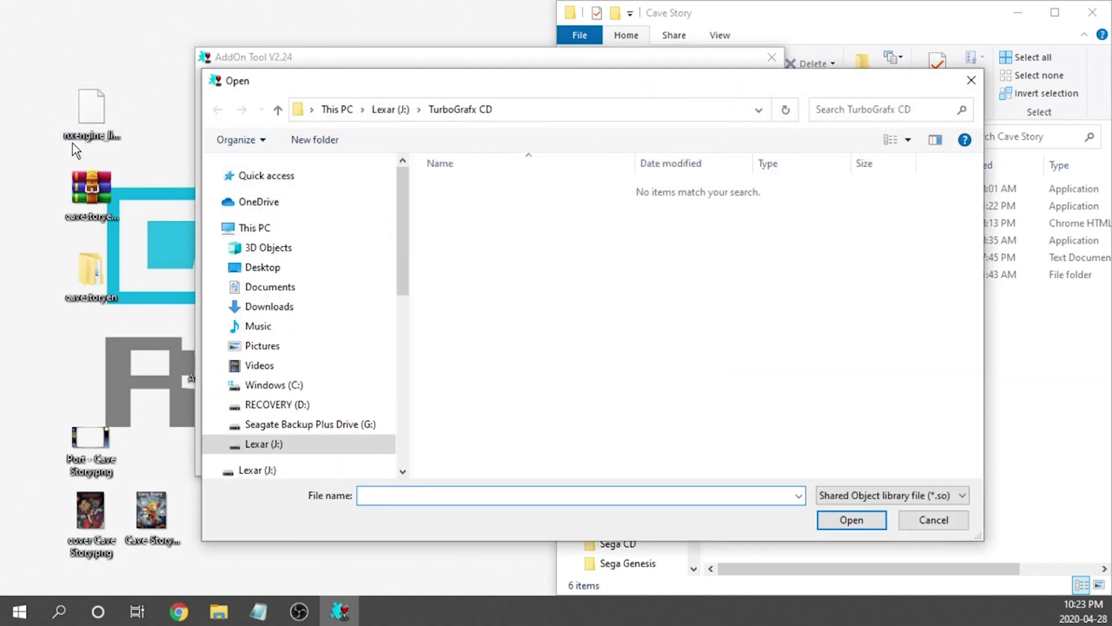
{"action": "left_click", "coordinate": [319, 270]}
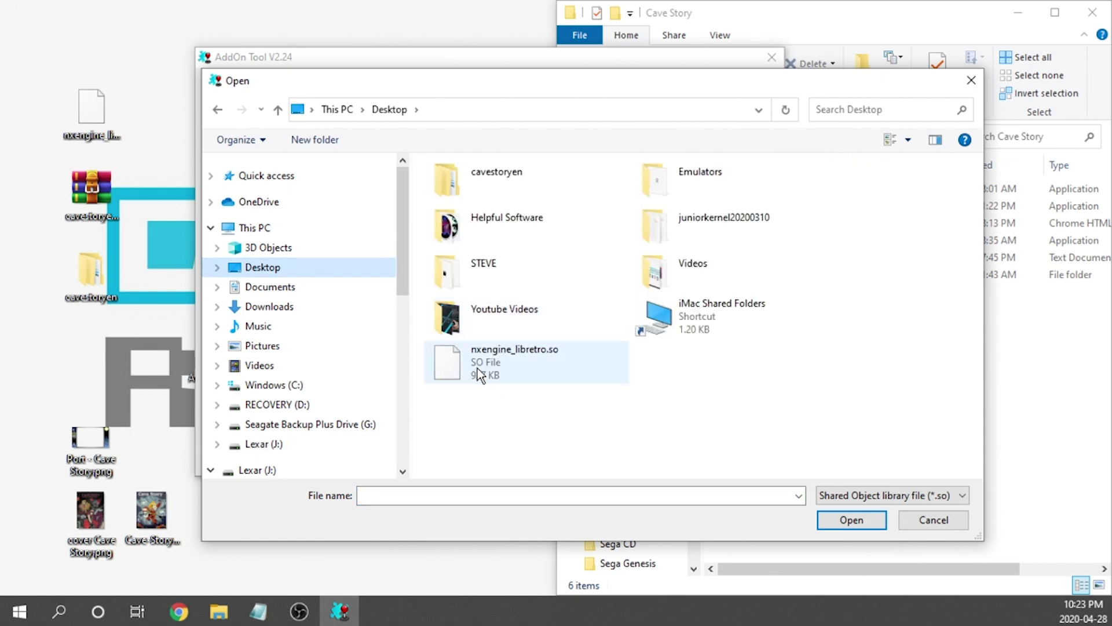
{"action": "double_click", "coordinate": [477, 367]}
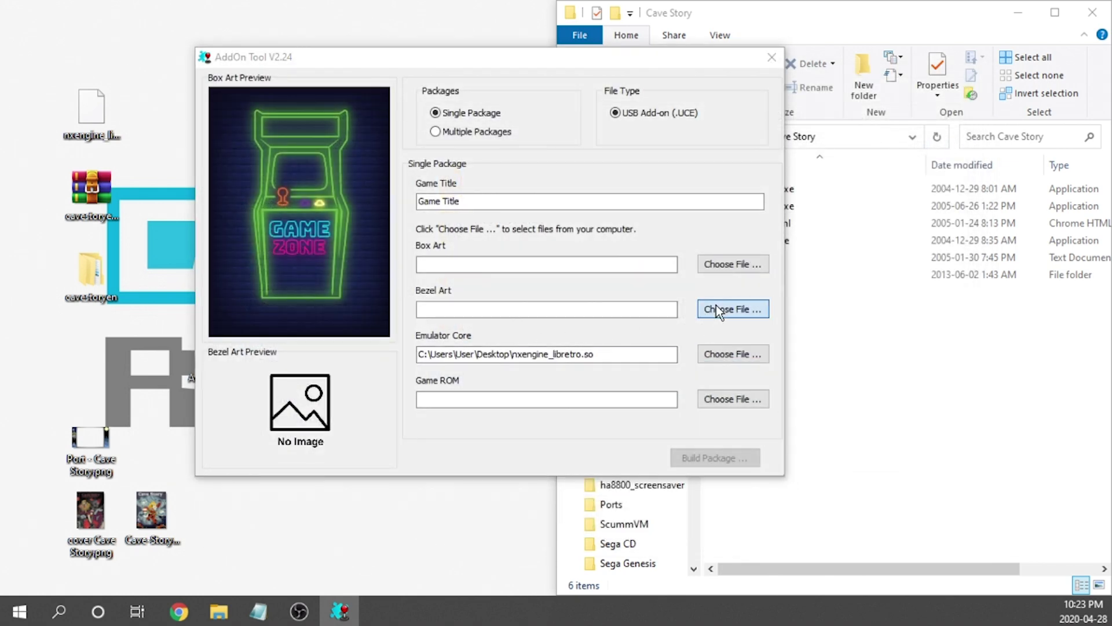
- Choose the desktop images Port - Cave Story.png as the bezel art and Cave-Story.png as the box art
{"action": "left_click", "coordinate": [717, 308]}
{"action": "double_click", "coordinate": [525, 413]}
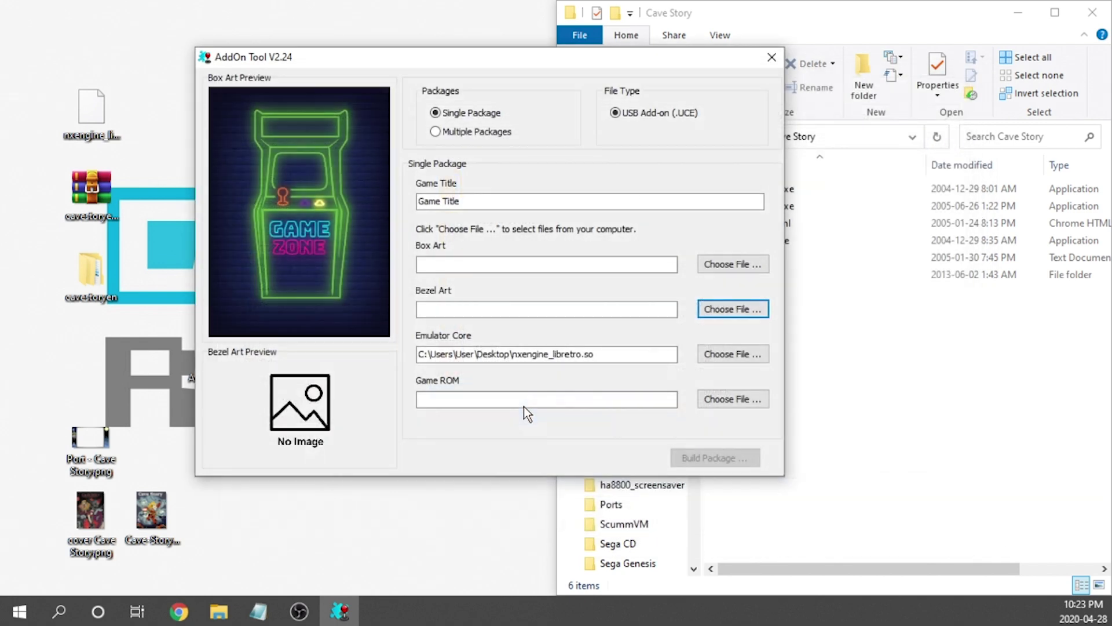
{"action": "left_click", "coordinate": [718, 264]}
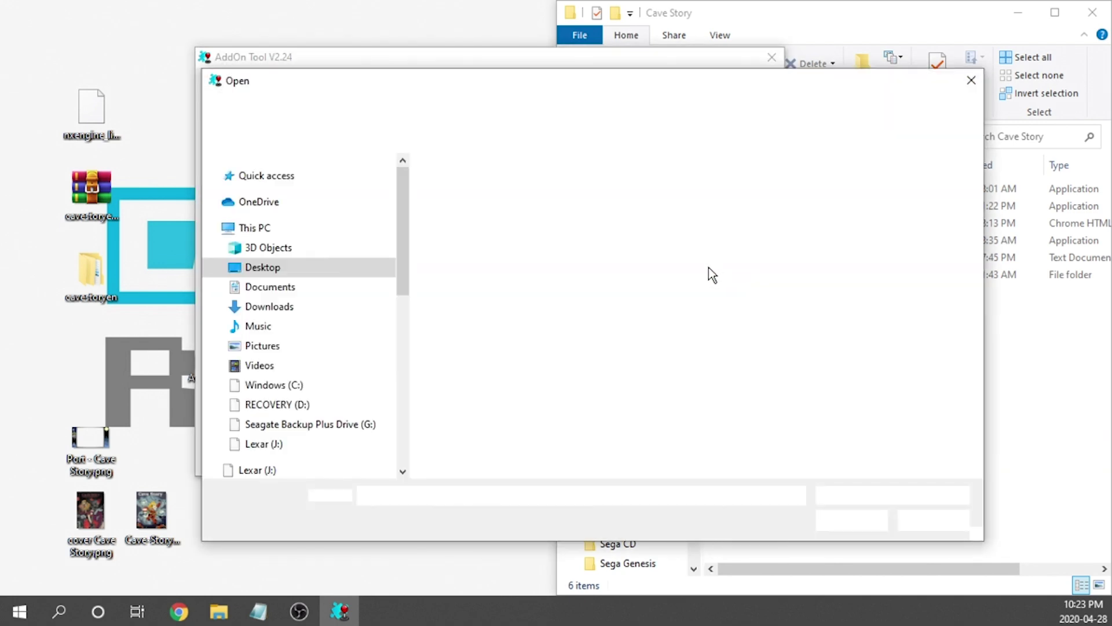
{"action": "double_click", "coordinate": [651, 319]}
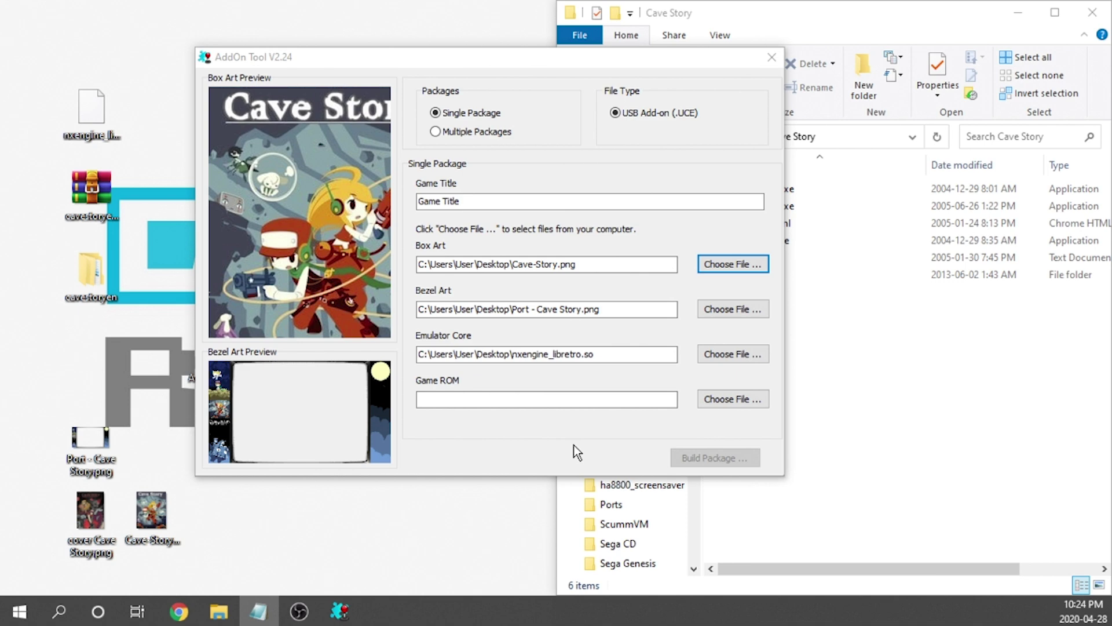
- Choose Doukutsu.exe from J:\content\ports\Cave Story as the game ROM, with the file filter set to any file
{"action": "left_click", "coordinate": [726, 402]}
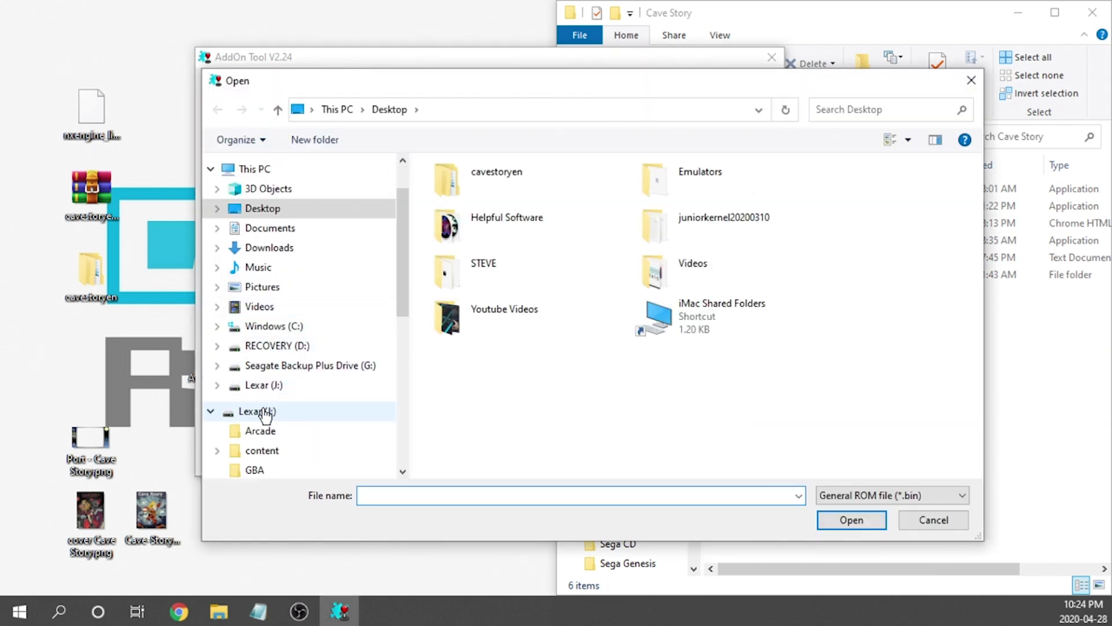
{"action": "left_click", "coordinate": [265, 413]}
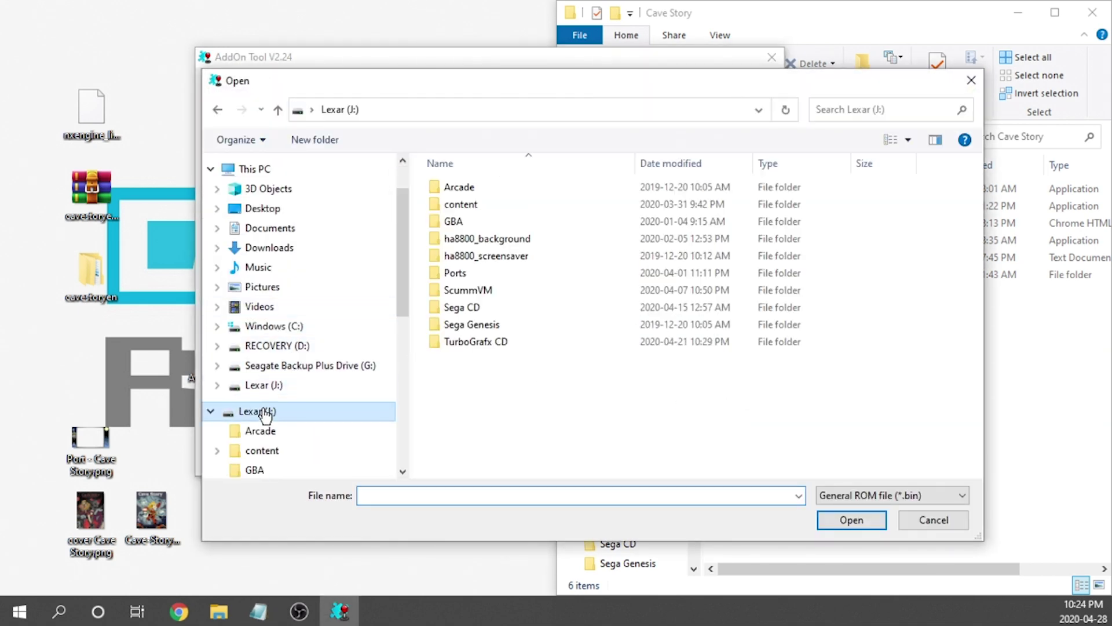
{"action": "double_click", "coordinate": [461, 205]}
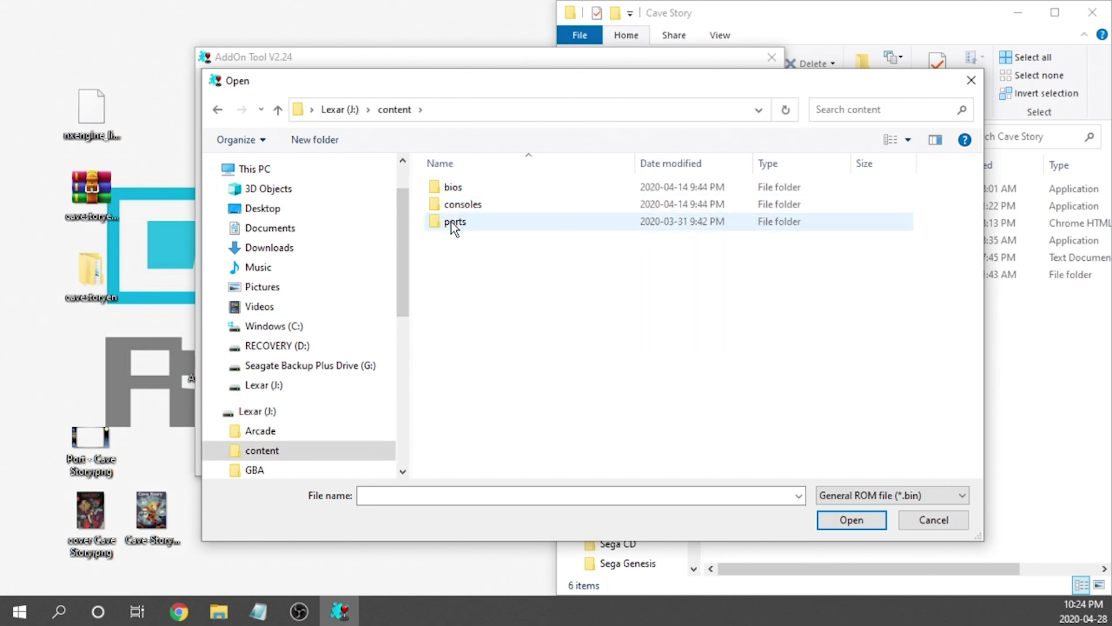
{"action": "double_click", "coordinate": [452, 223]}
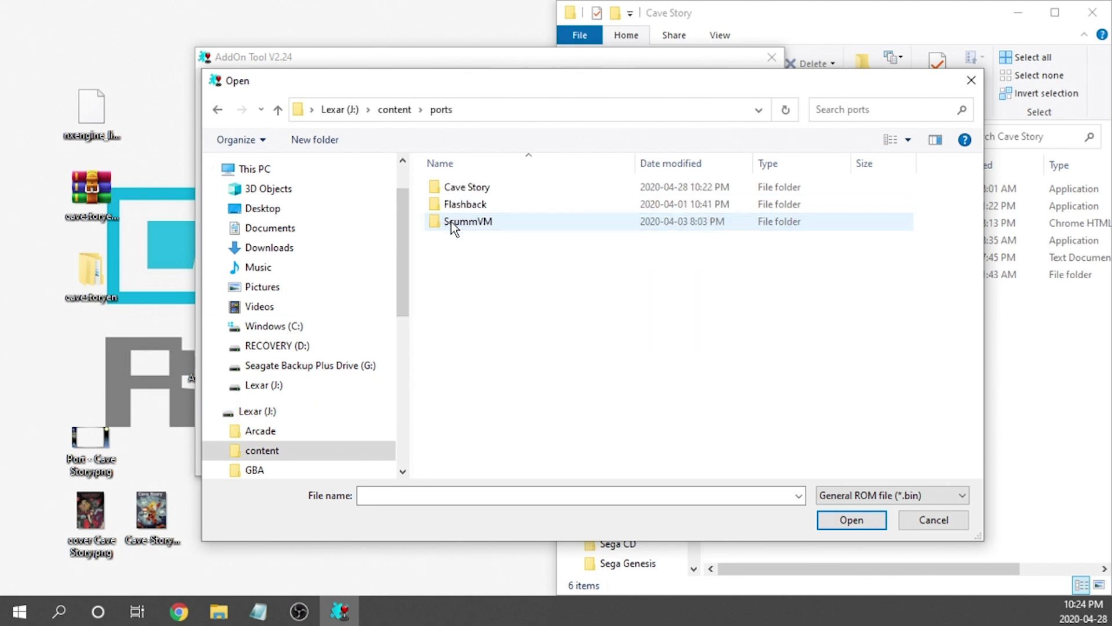
{"action": "double_click", "coordinate": [467, 187]}
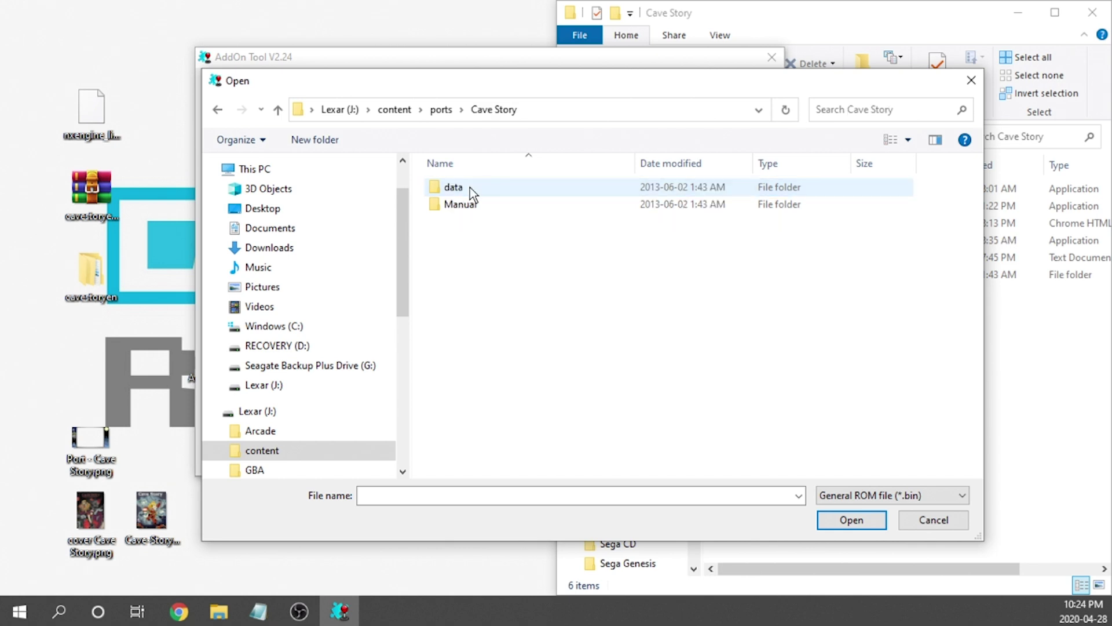
{"action": "left_click", "coordinate": [854, 497]}
{"action": "left_click", "coordinate": [837, 562]}
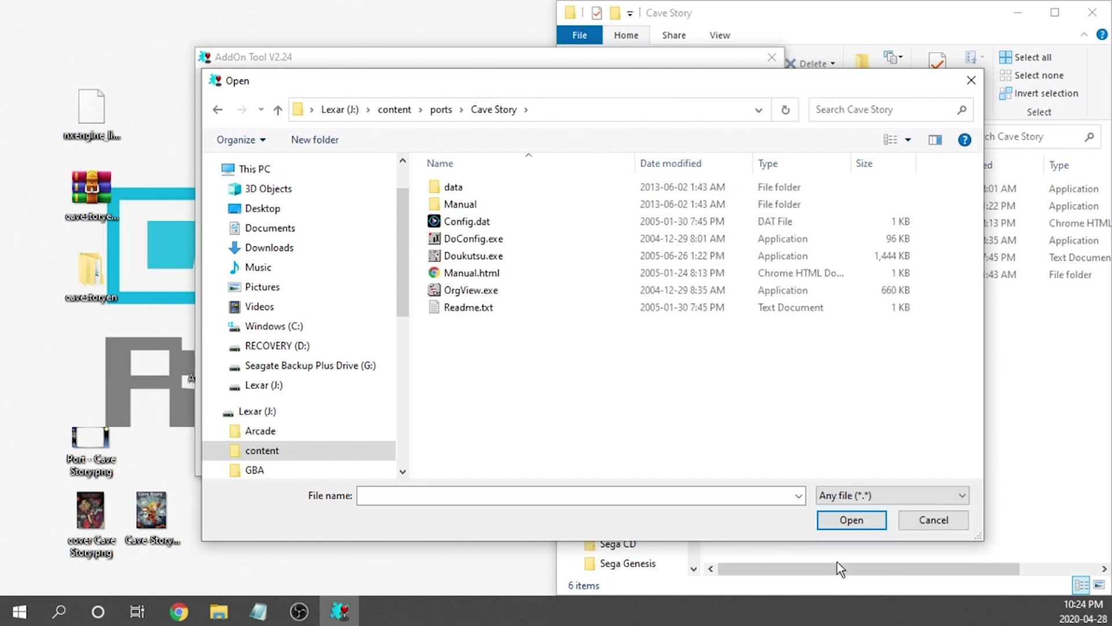
{"action": "left_click", "coordinate": [464, 252]}
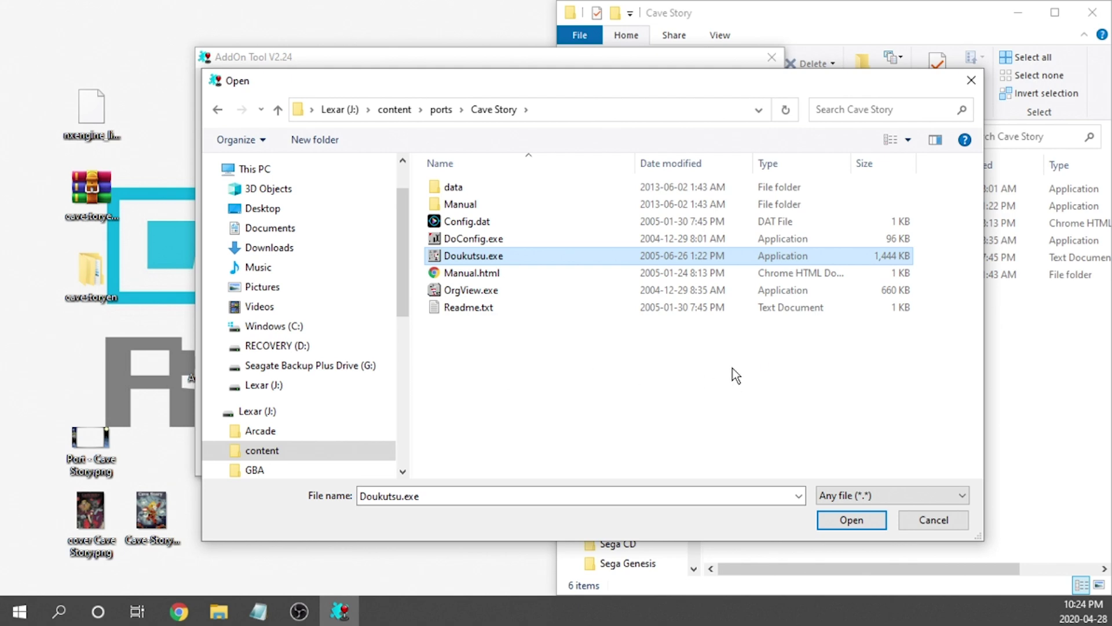
{"action": "left_click", "coordinate": [834, 521]}
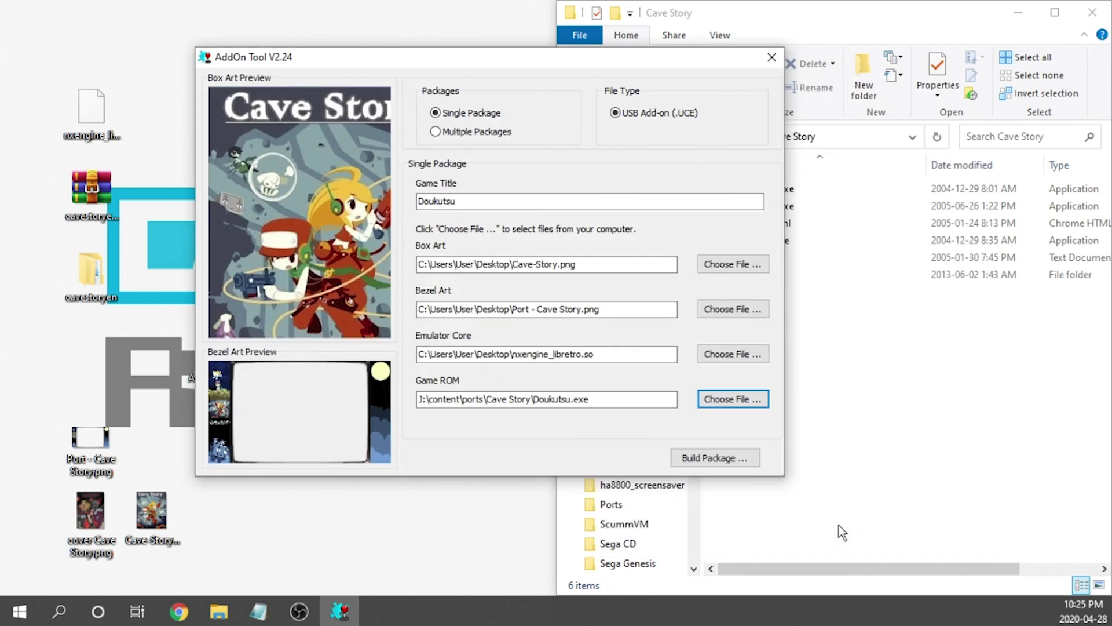
- Set the game title to Cave Story and build the package as AddOn_Cave Story.UCE in the Lexar (J:) drive's Ports folder
{"action": "double_click", "coordinate": [479, 200]}
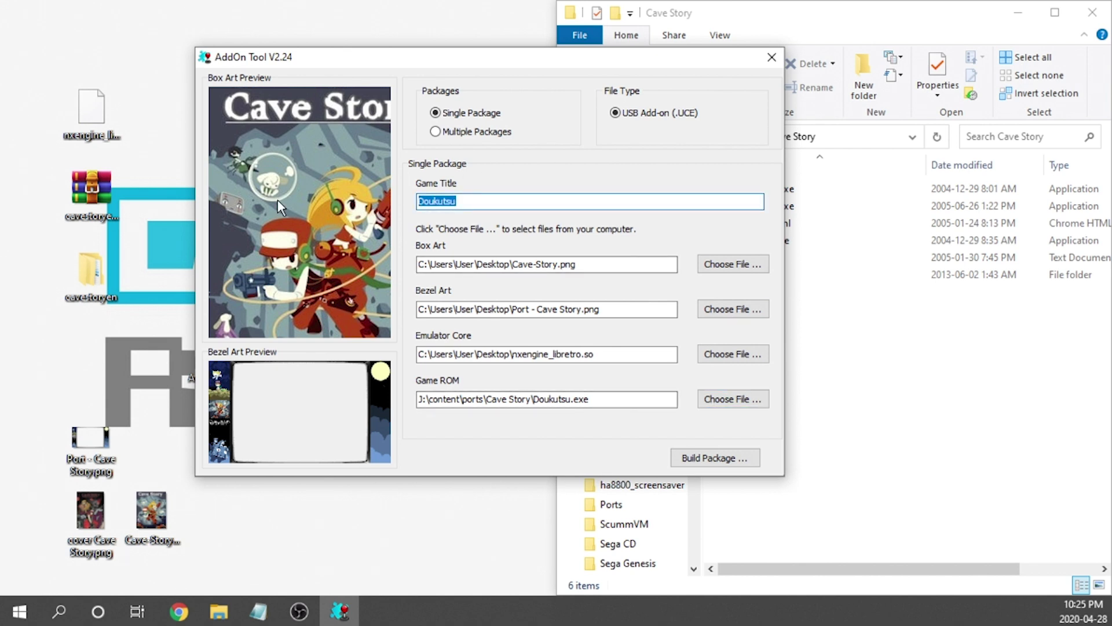
{"action": "type", "text": "Cave Story"}
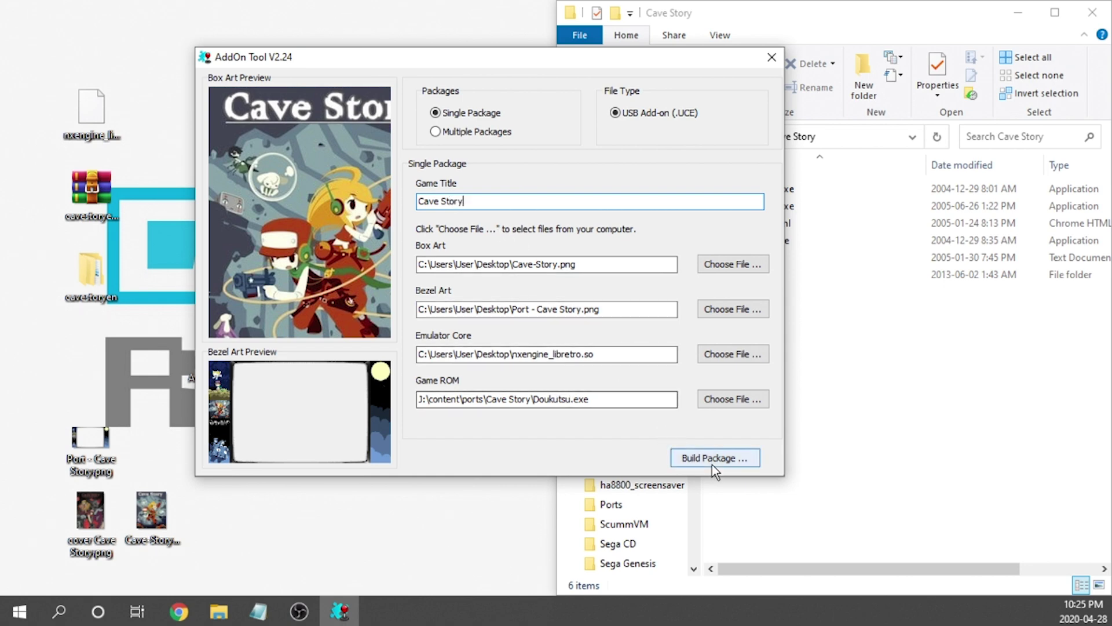
{"action": "left_click", "coordinate": [728, 453]}
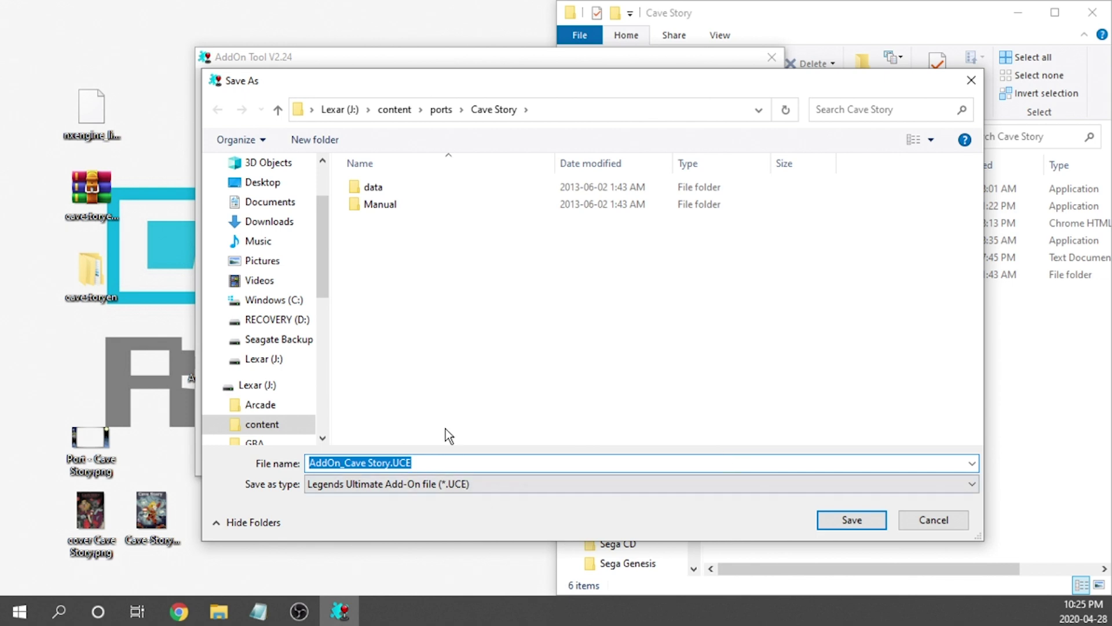
{"action": "left_click", "coordinate": [268, 386]}
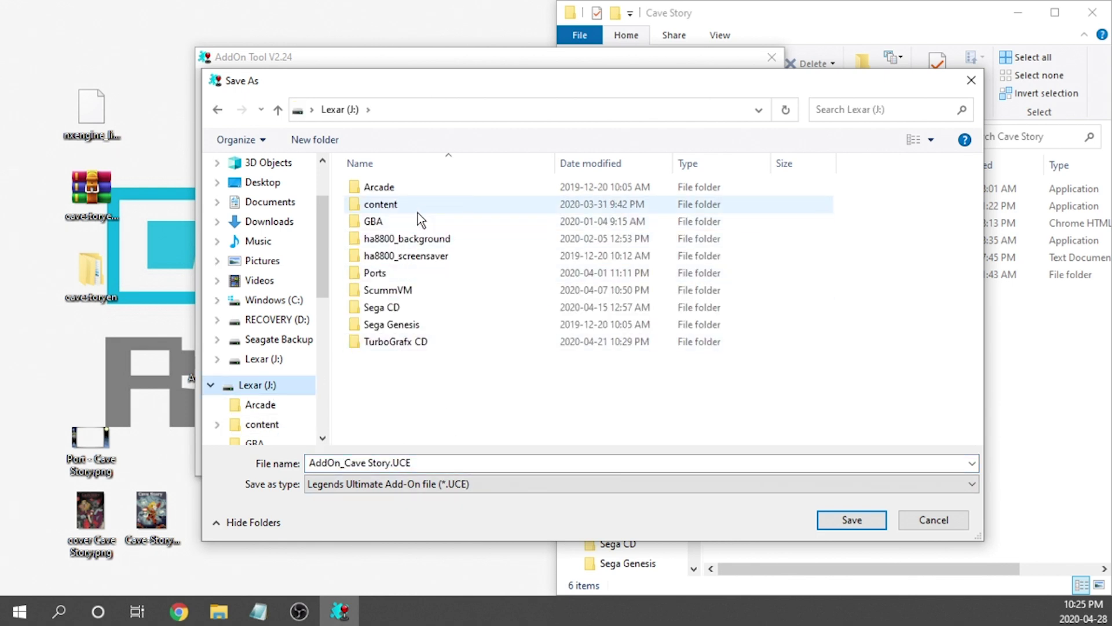
{"action": "double_click", "coordinate": [401, 275]}
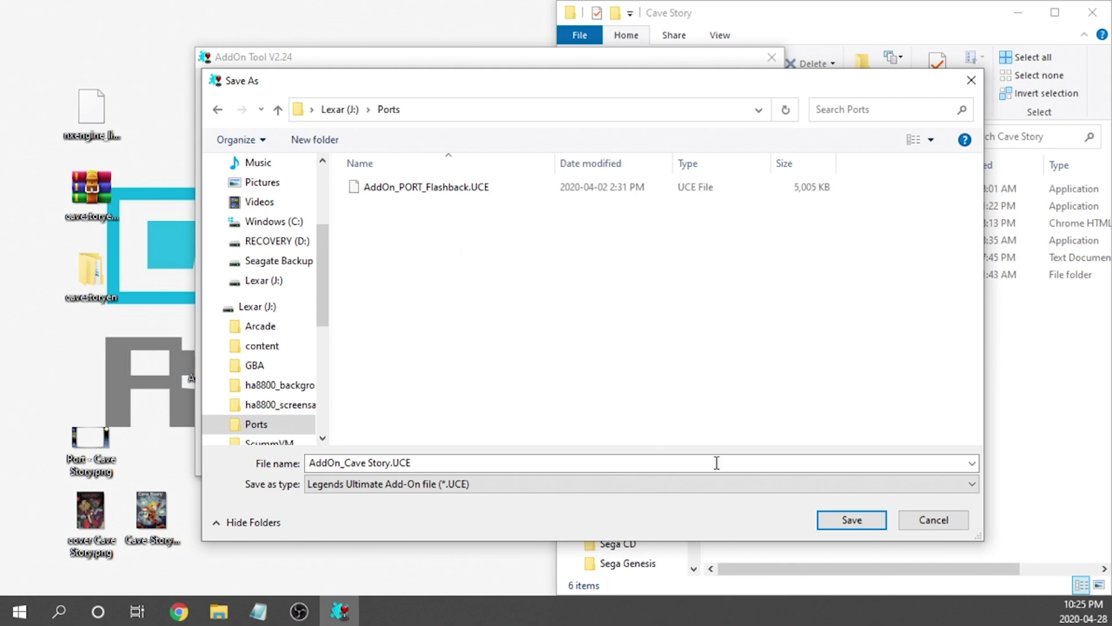
{"action": "left_click", "coordinate": [860, 525]}
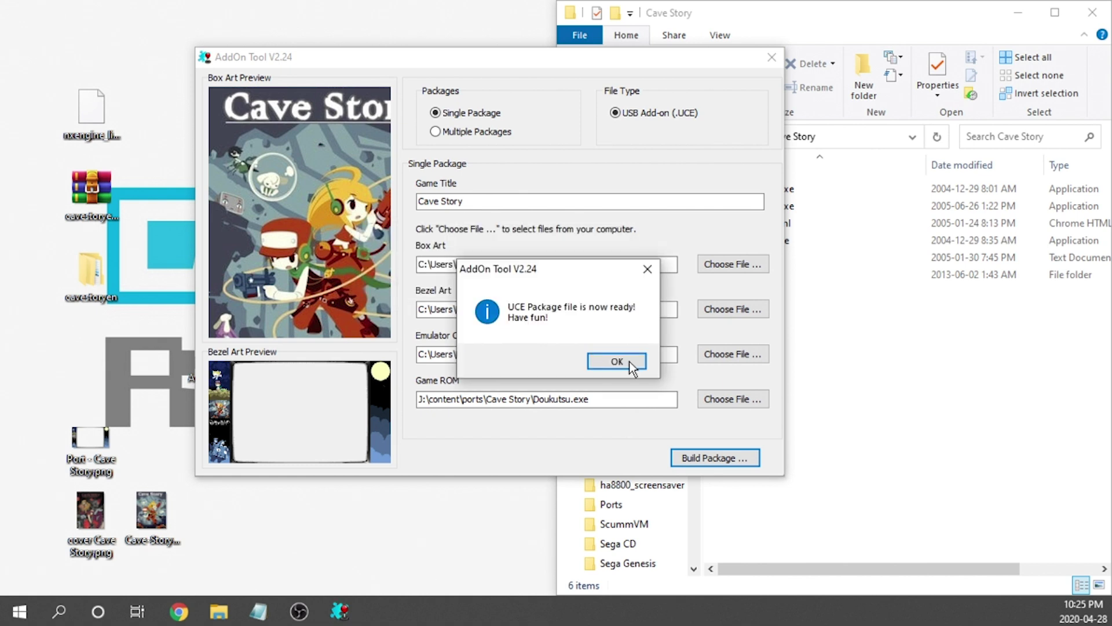
{"action": "left_click", "coordinate": [617, 361]}
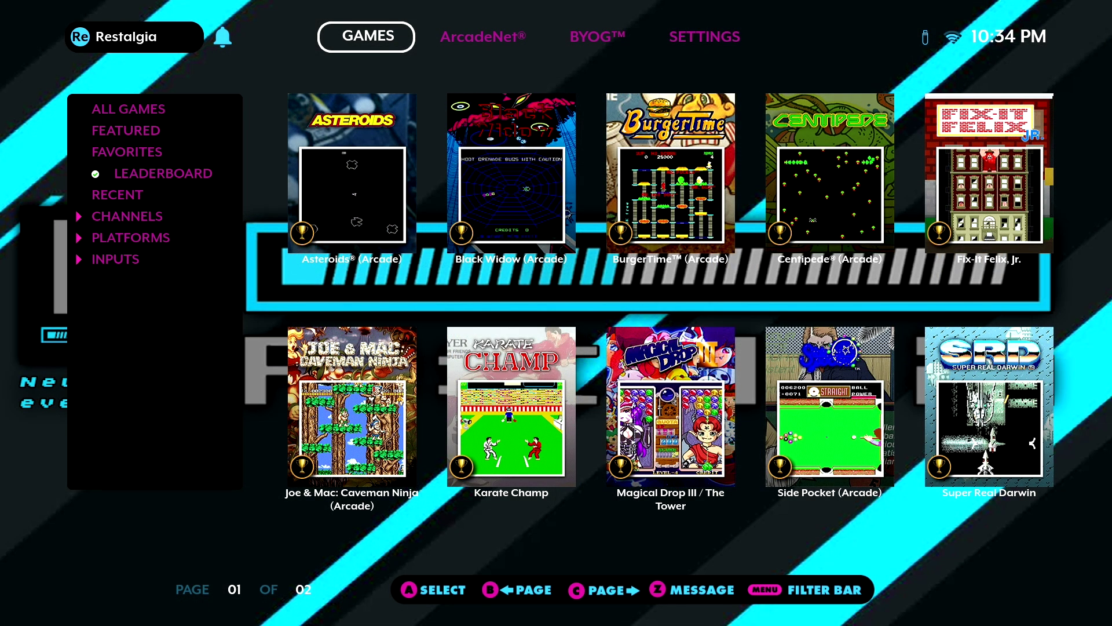
- On the arcade system, go to the BYOG section, dismiss the ArcadeNet notice and open the USB Add On library
{"action": "key", "text": "Right"}
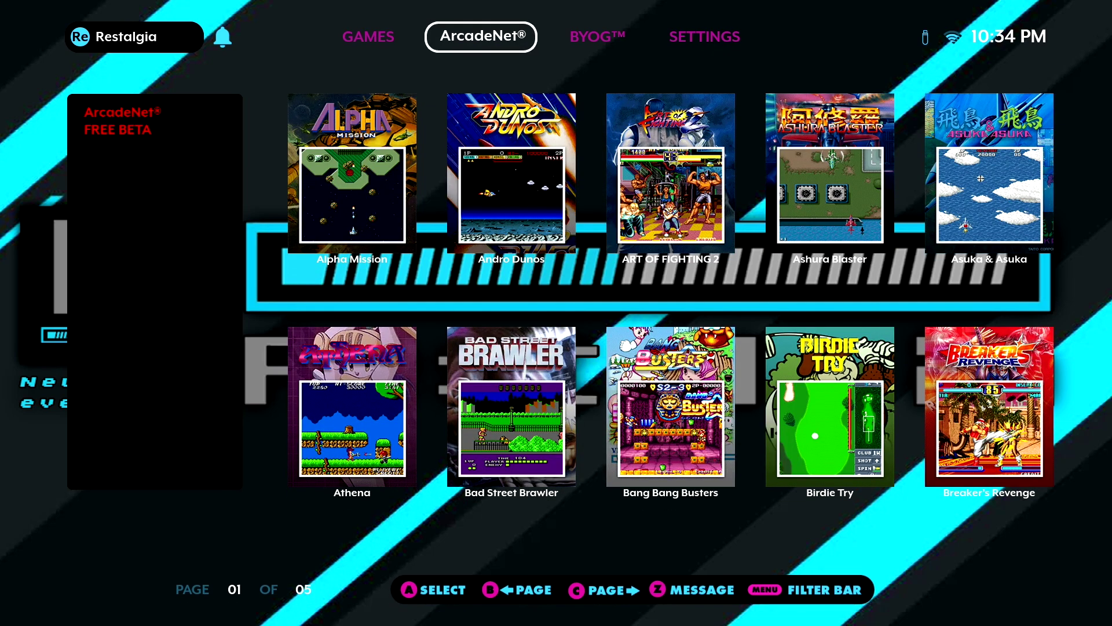
{"action": "key", "text": "Right"}
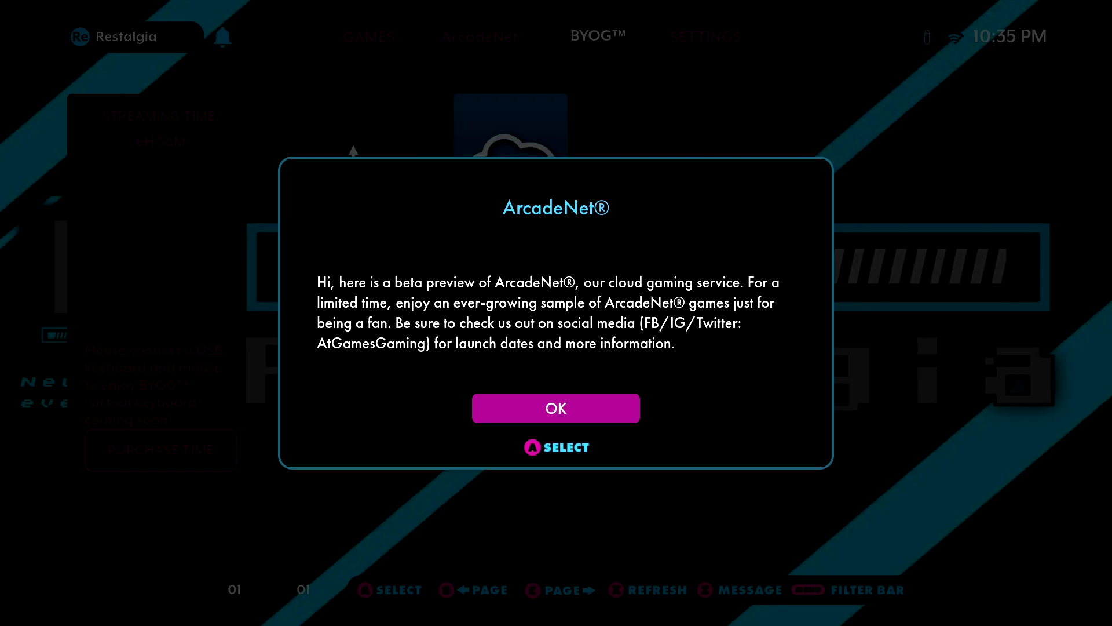
{"action": "key", "text": "Return"}
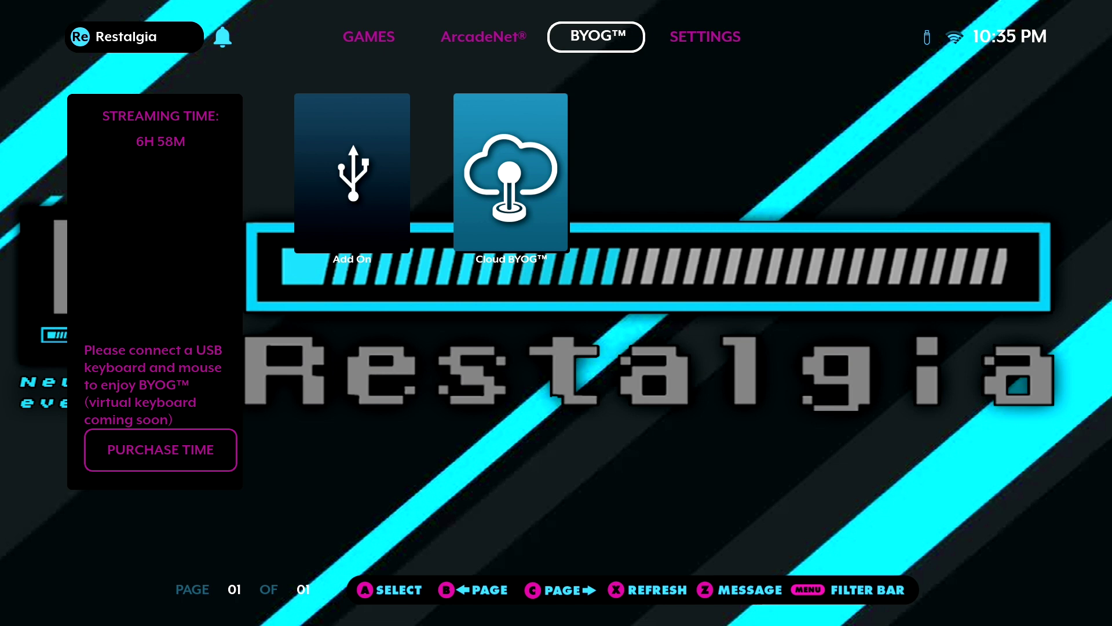
{"action": "left_click", "coordinate": [160, 450]}
{"action": "left_click", "coordinate": [352, 174]}
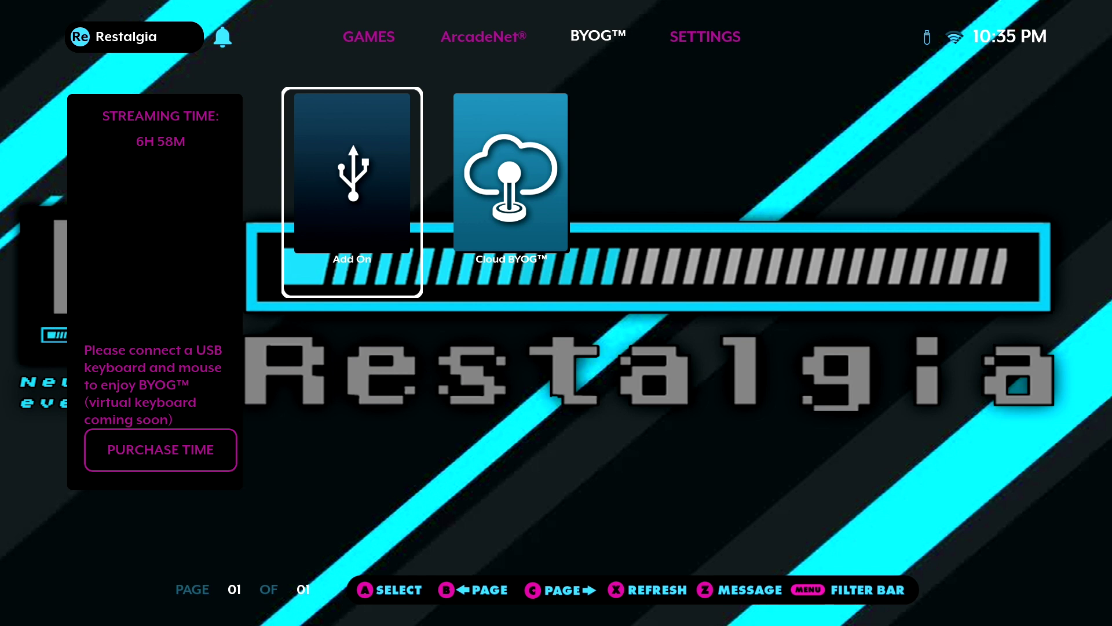
{"action": "key", "text": "Return"}
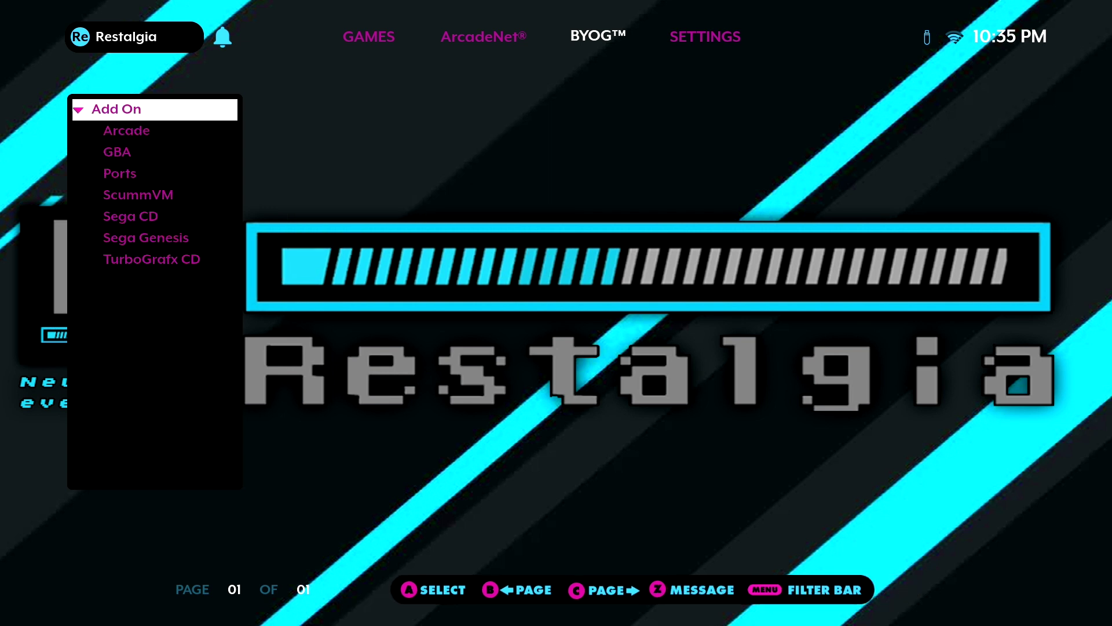
- Show the Ports category of the Add On library and launch Cave Story
{"action": "key", "text": "Down"}
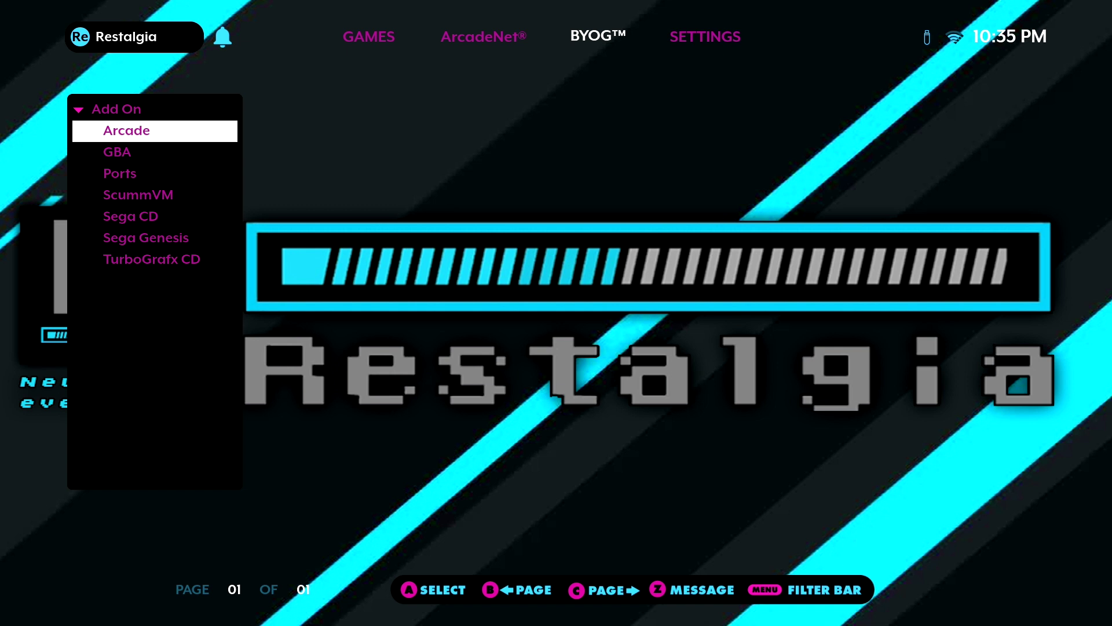
{"action": "key", "text": "Down"}
{"action": "key", "text": "Down"}
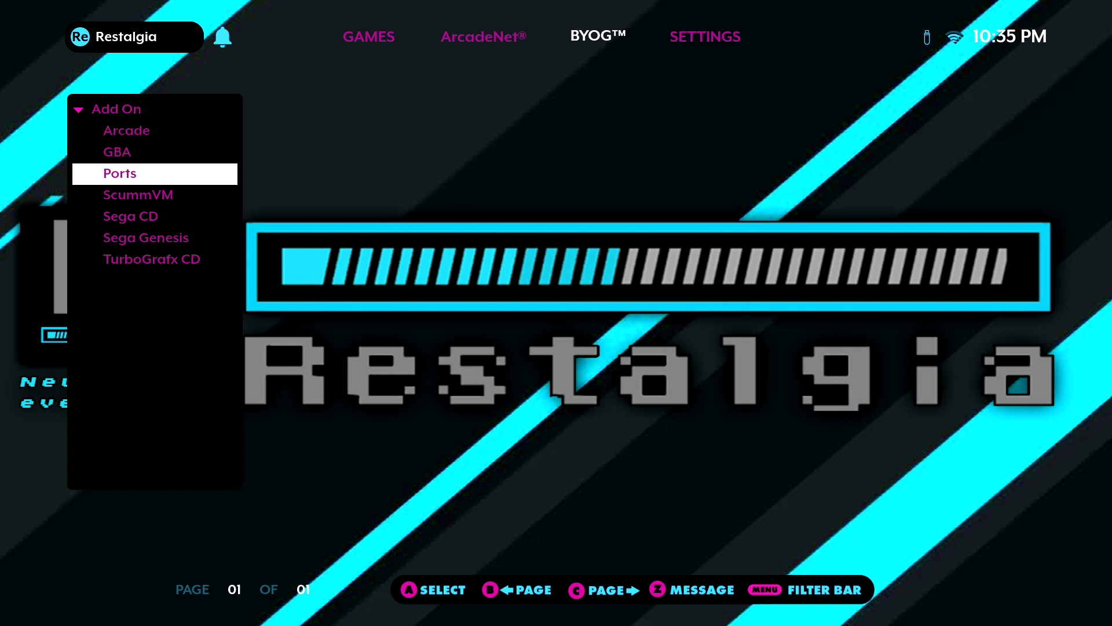
{"action": "key", "text": "Return"}
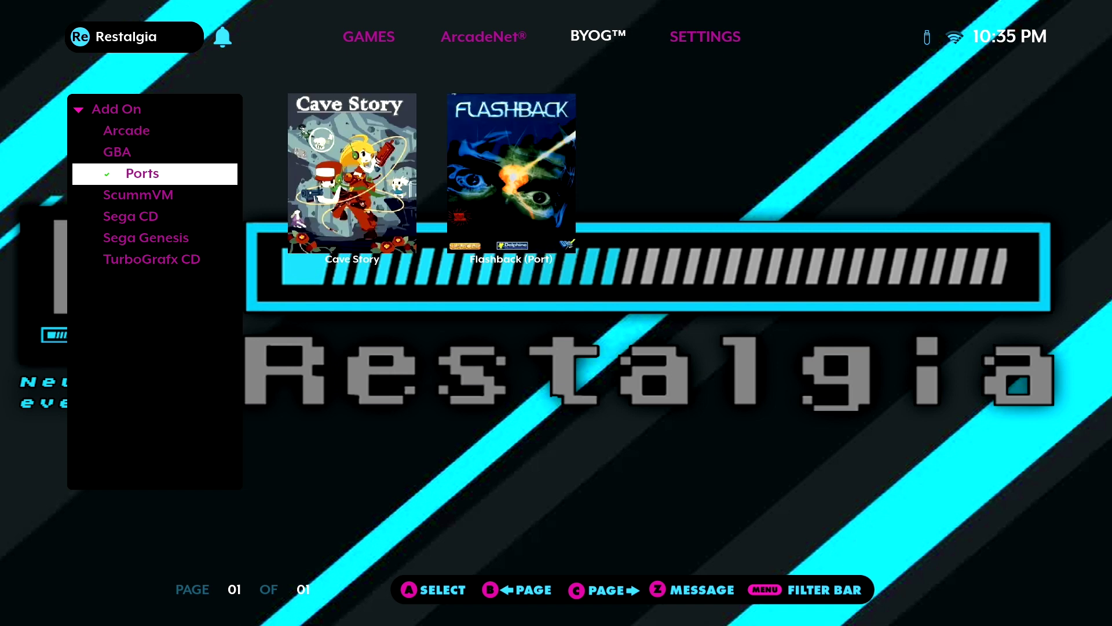
{"action": "key", "text": "Right"}
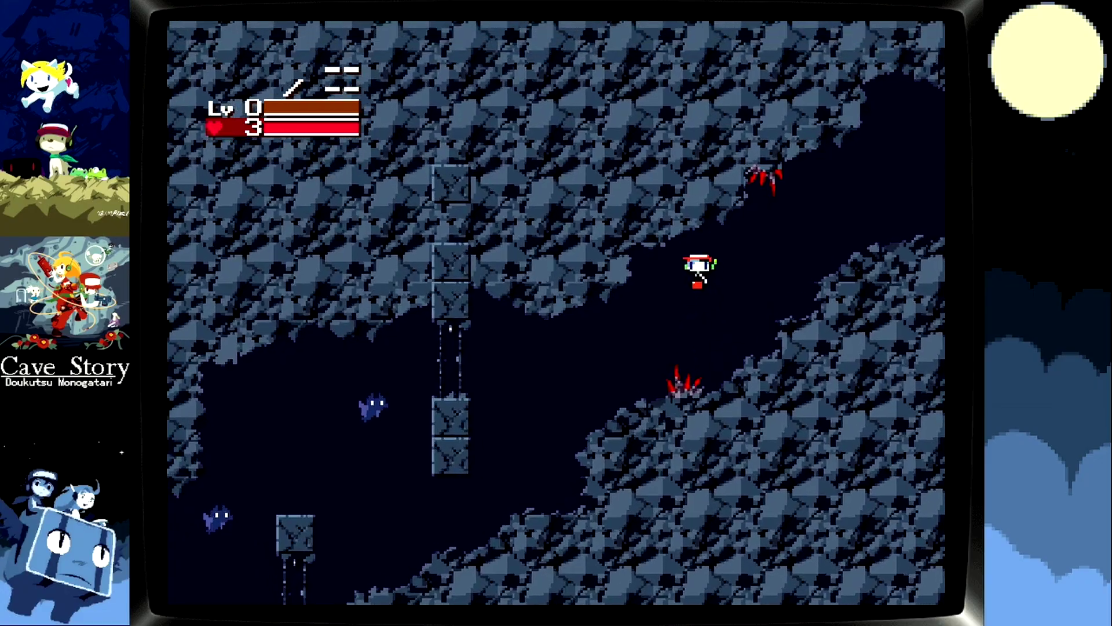
{"action": "key", "text": "Left"}
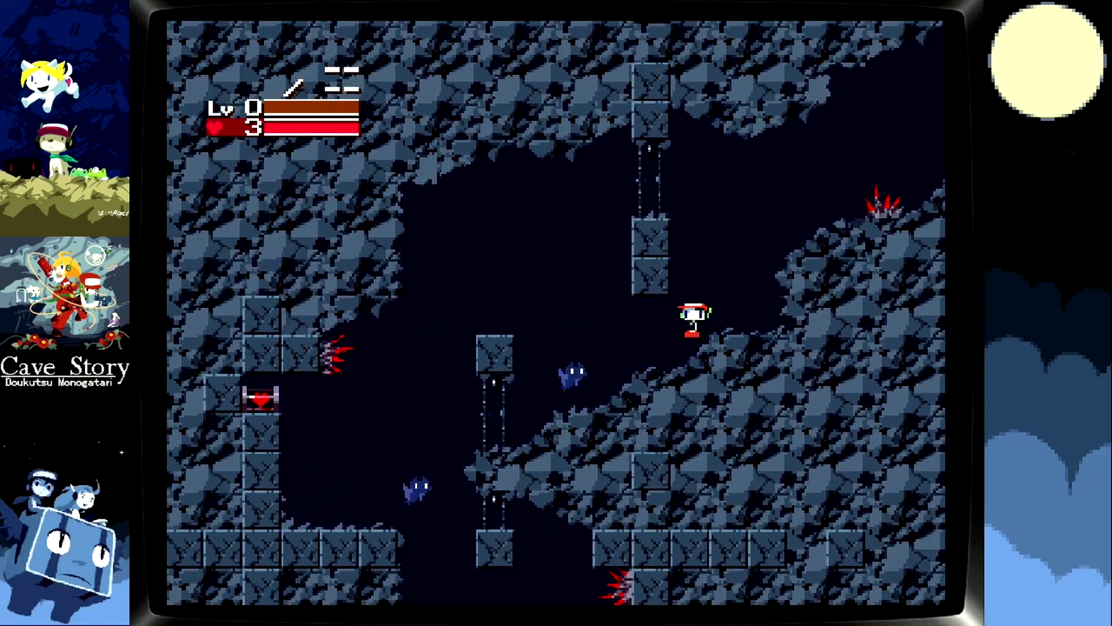
{"action": "key", "text": "Left"}
{"action": "key", "text": "z"}
{"action": "key", "text": "Left"}
{"action": "key", "text": "z"}
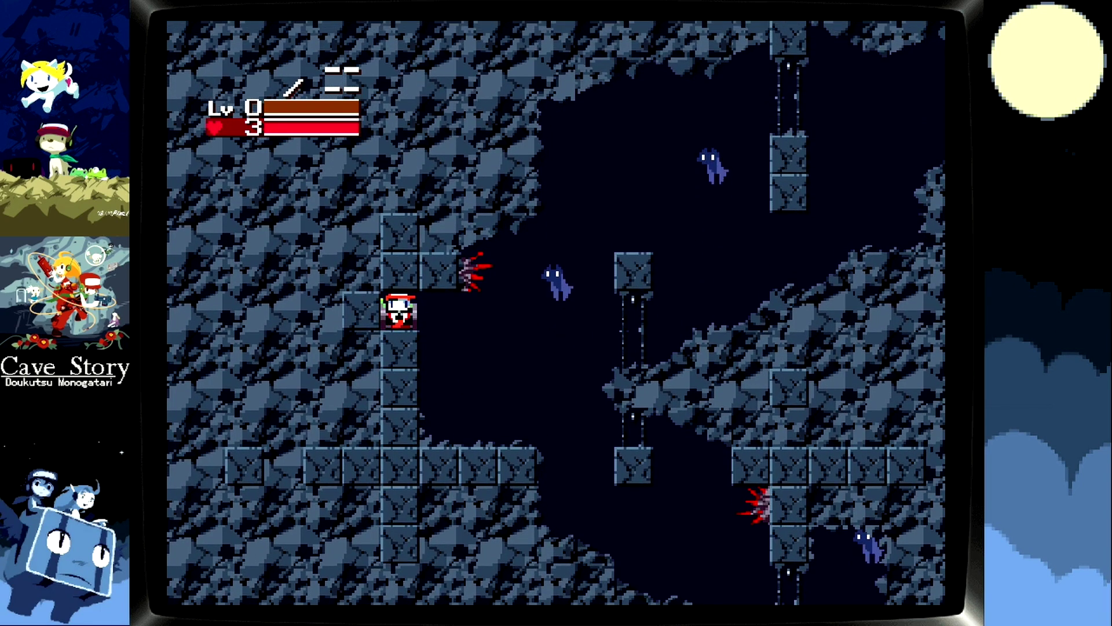
{"action": "key", "text": "Down"}
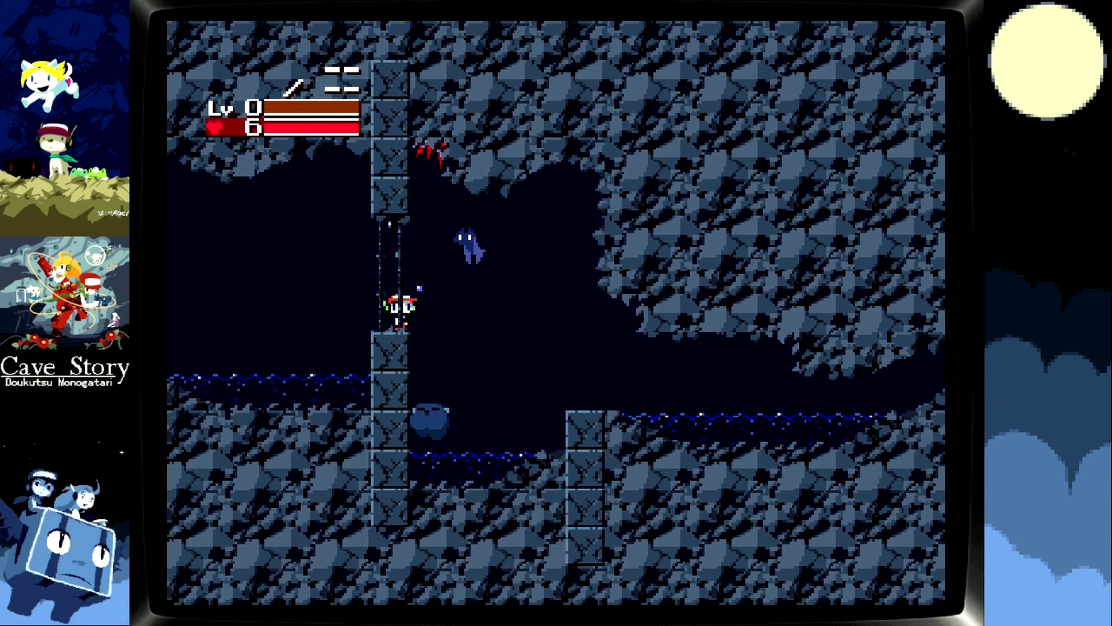
{"action": "key", "text": "Right"}
{"action": "key", "text": "z"}
{"action": "key", "text": "Right"}
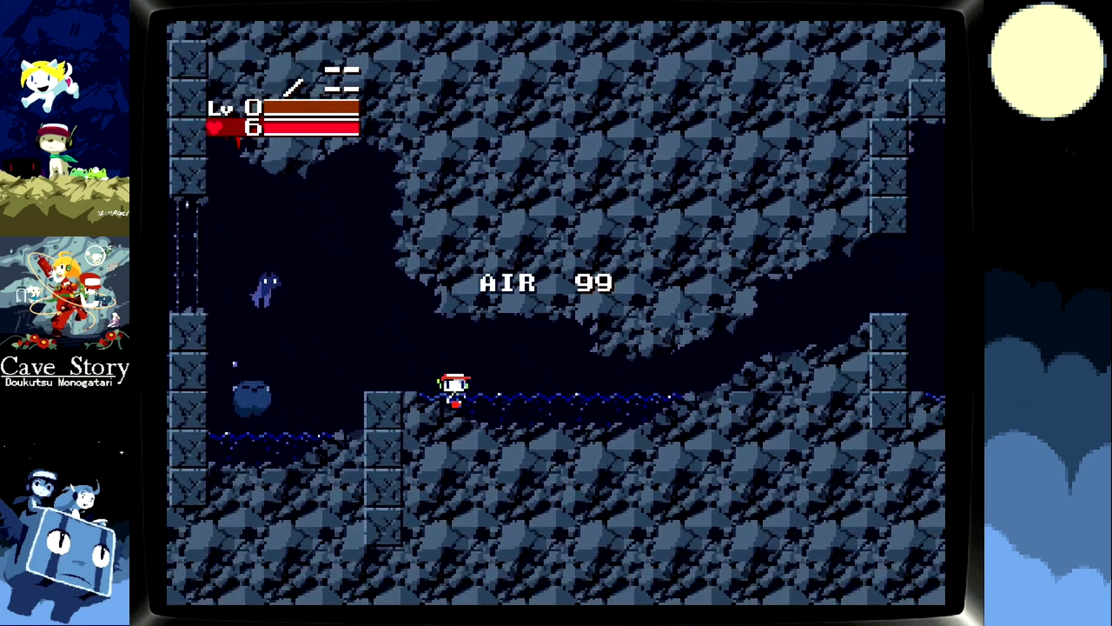
{"action": "key", "text": "Right"}
{"action": "key", "text": "z"}
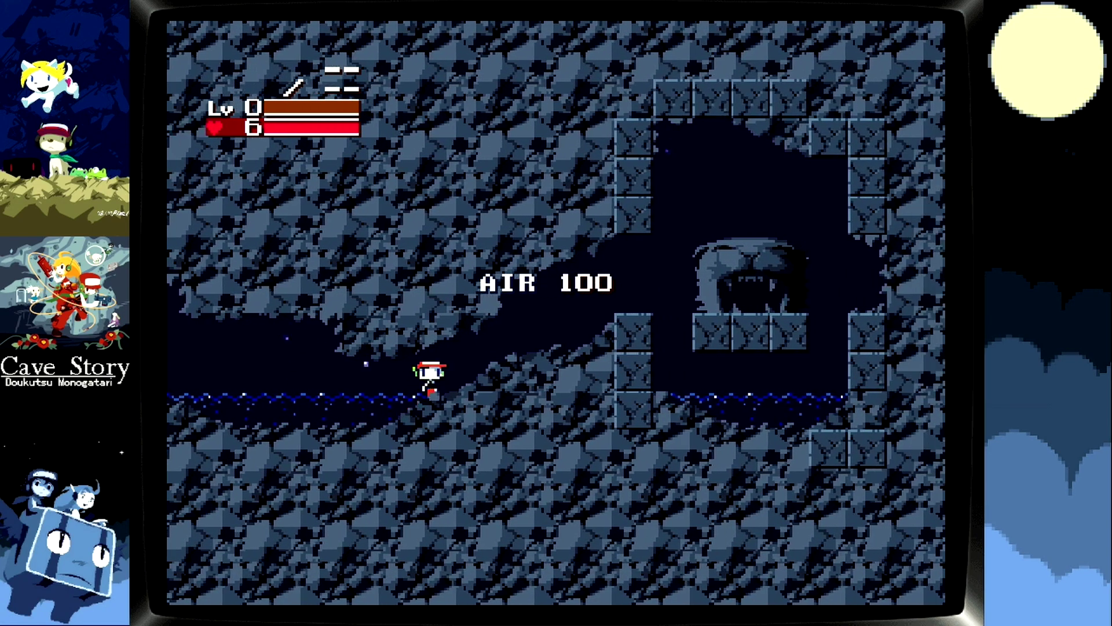
{"action": "key", "text": "Right"}
{"action": "key", "text": "z"}
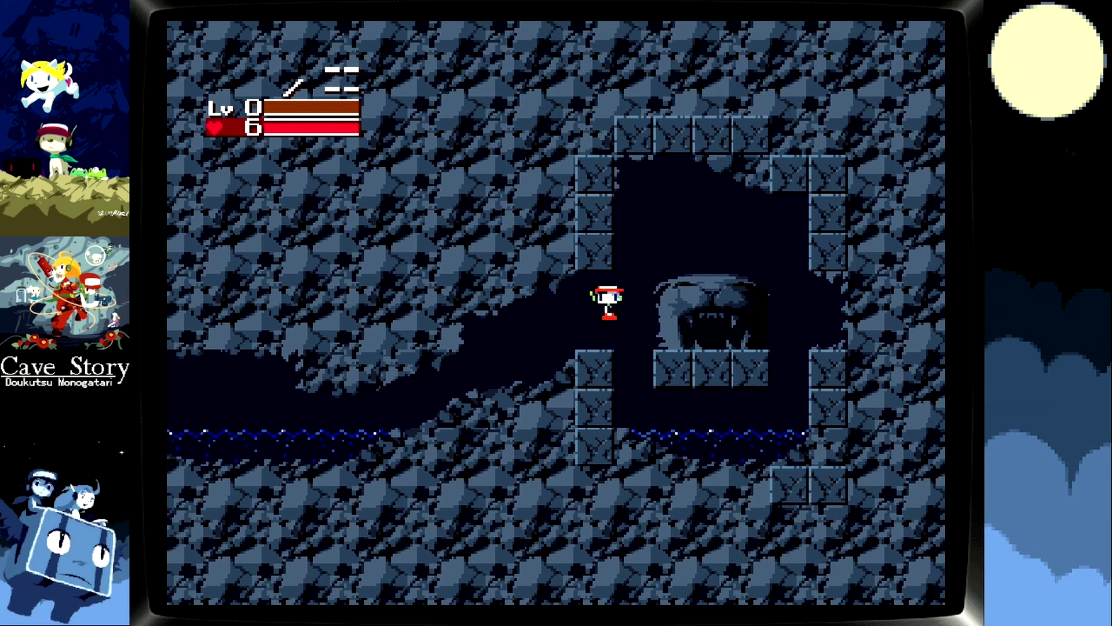
{"action": "key", "text": "Right"}
{"action": "key", "text": "z"}
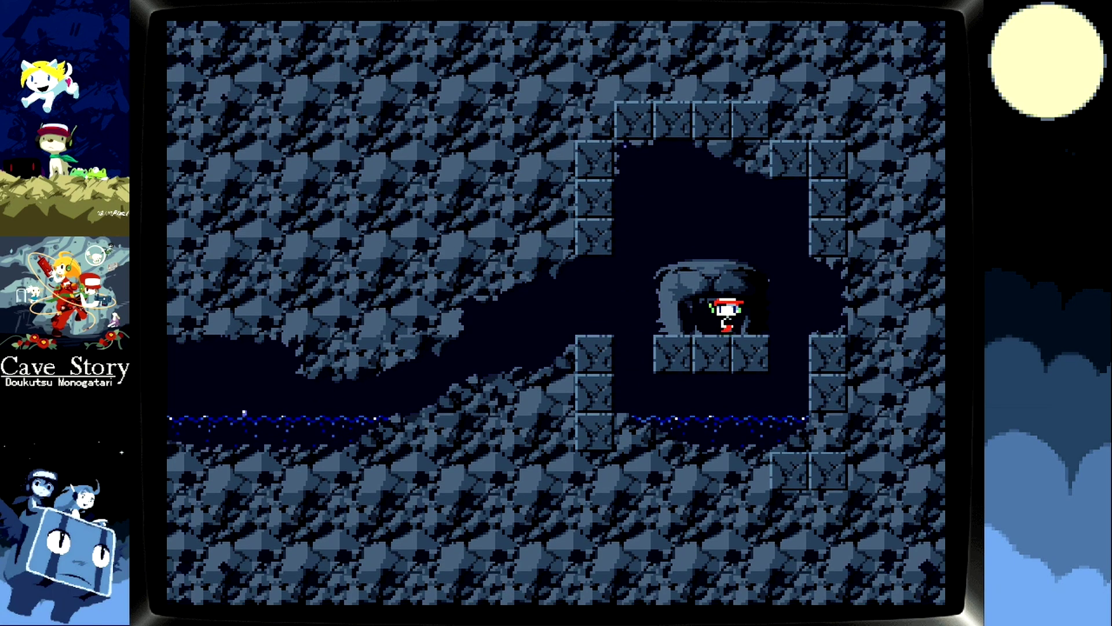
{"action": "key", "text": "Down"}
{"action": "key", "text": "Right"}
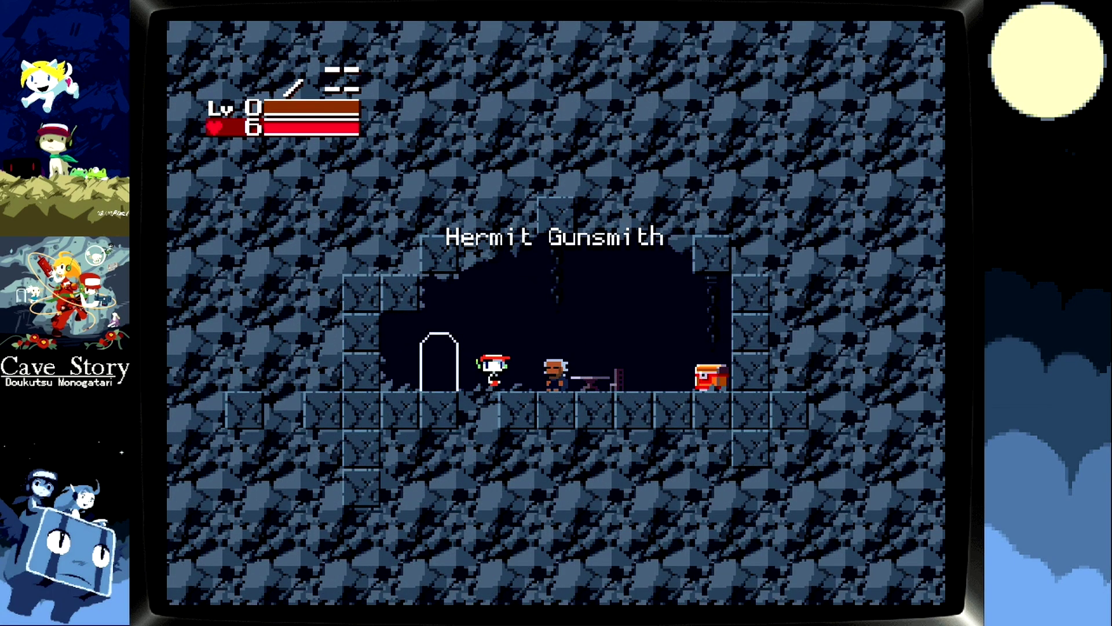
{"action": "key", "text": "Right"}
{"action": "key", "text": "Down"}
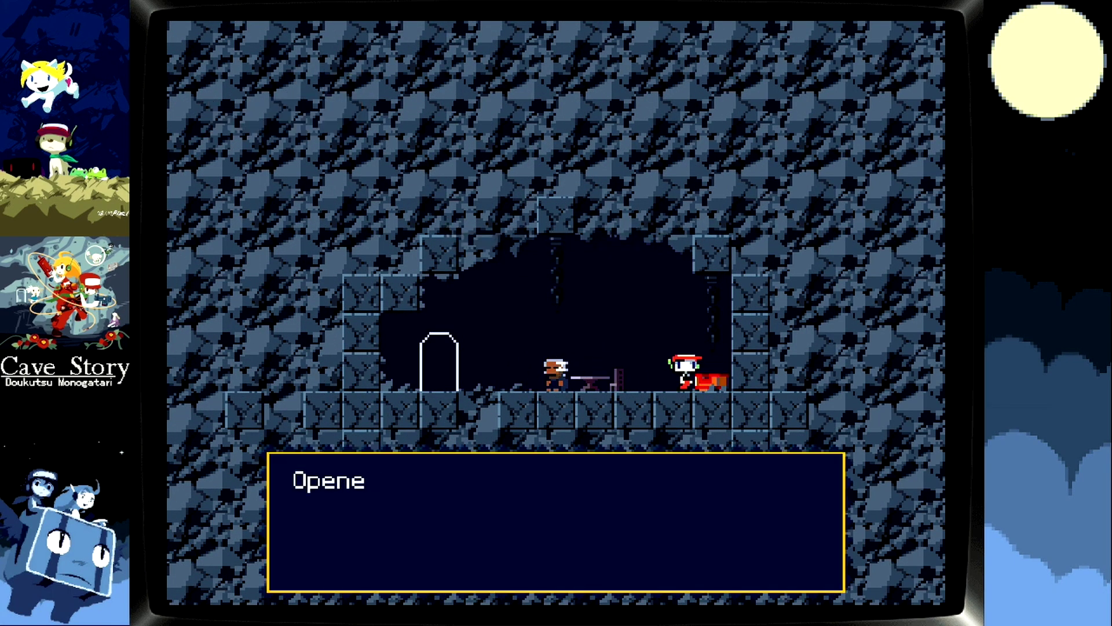
{"action": "key", "text": "z"}
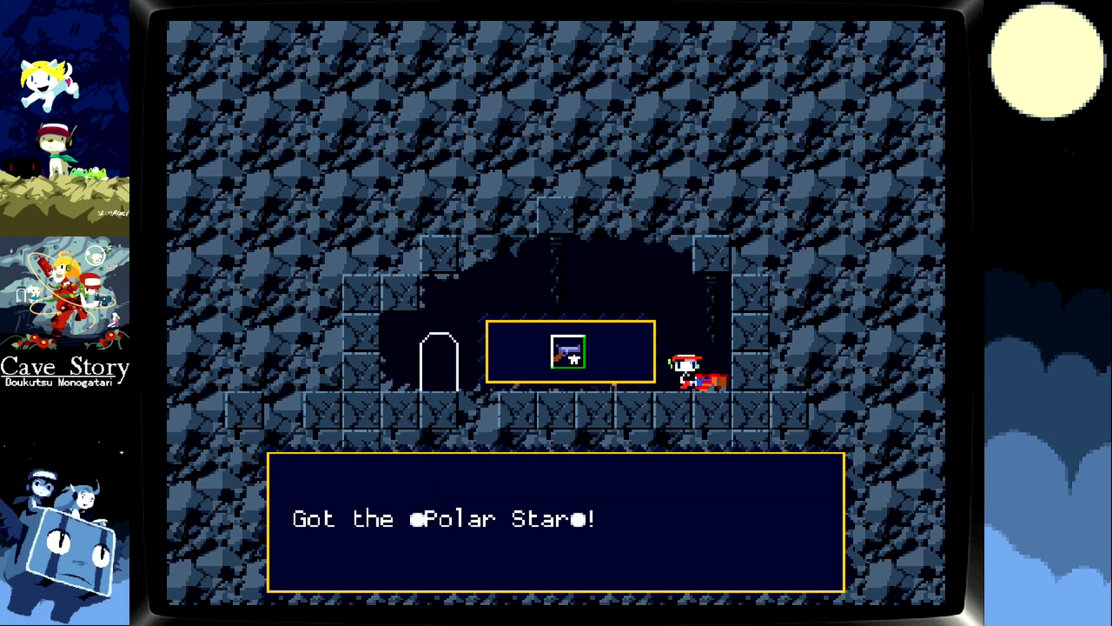
{"action": "key", "text": "z"}
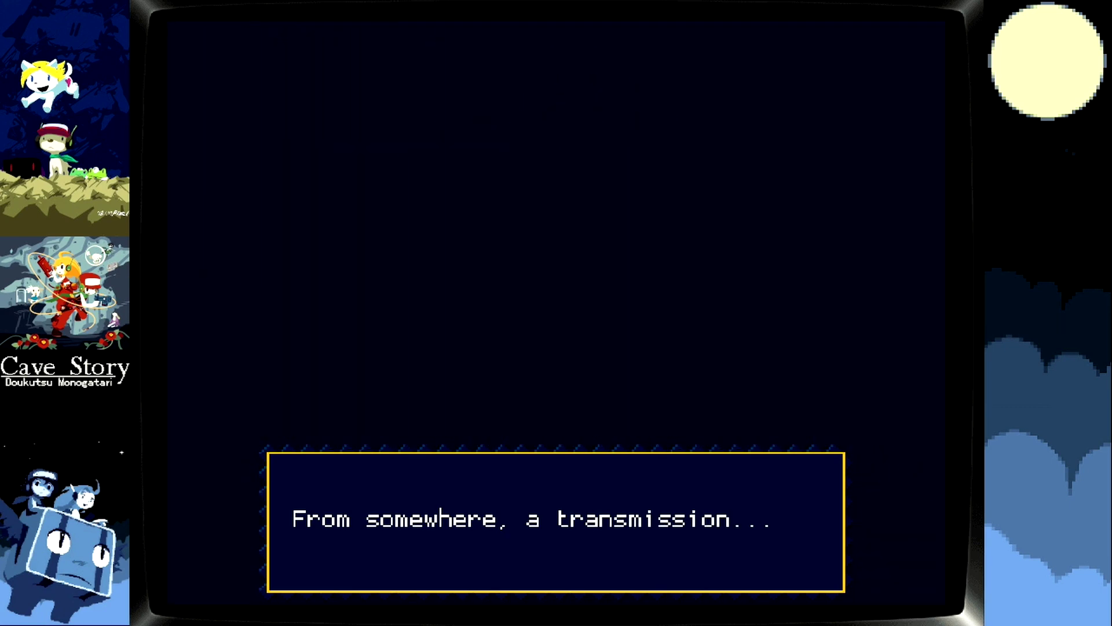
{"action": "key", "text": "z"}
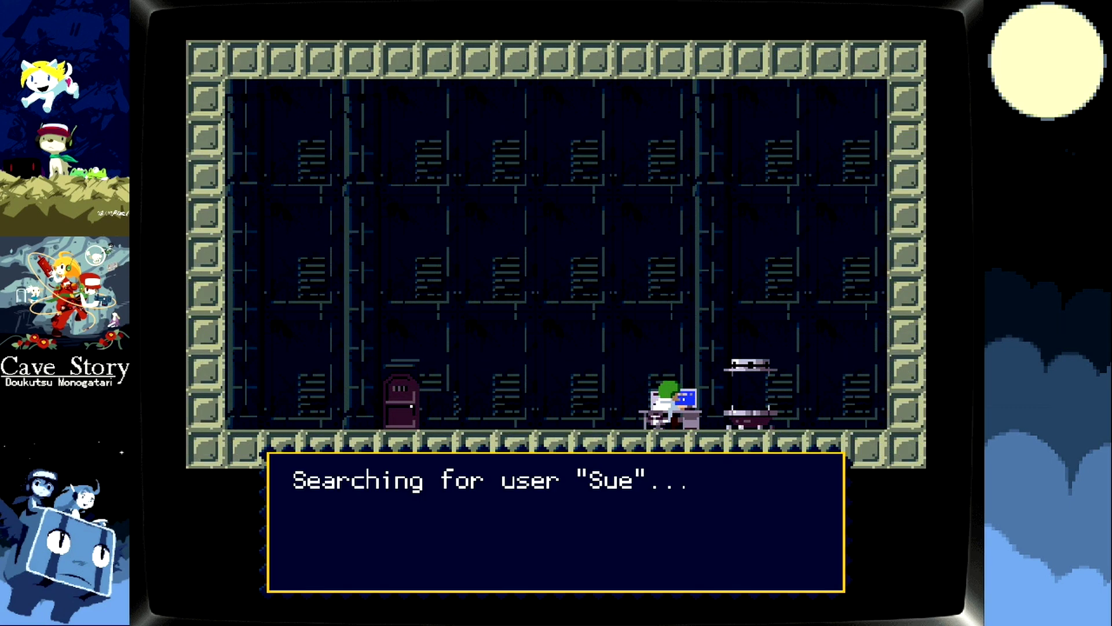
- Pause Cave Story and bring up the arcade system's in-game menu
{"action": "key", "text": "Escape"}
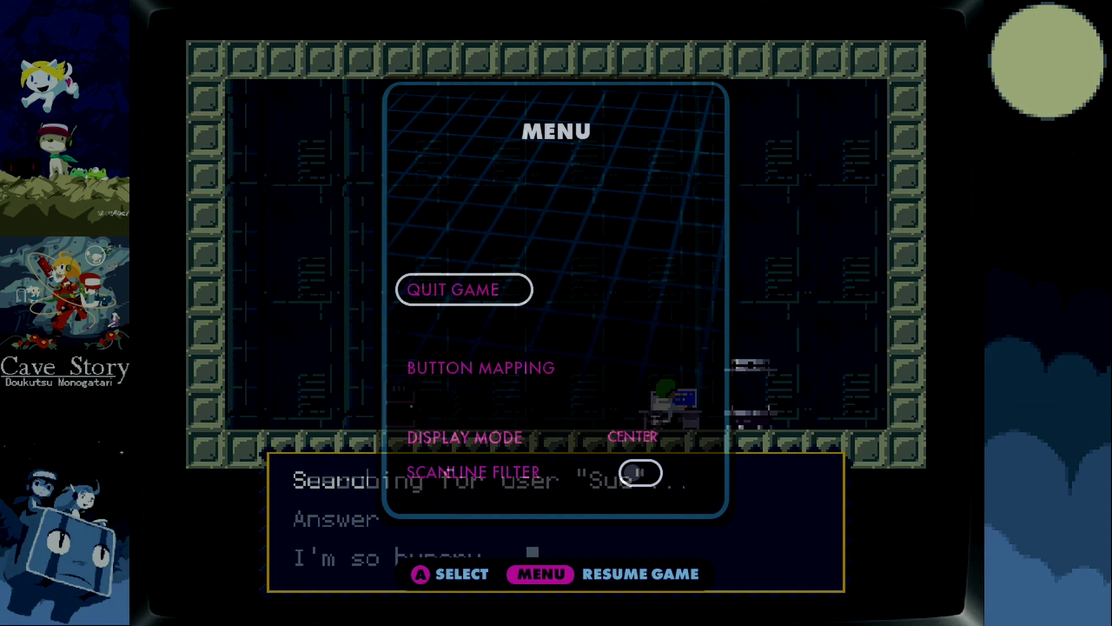